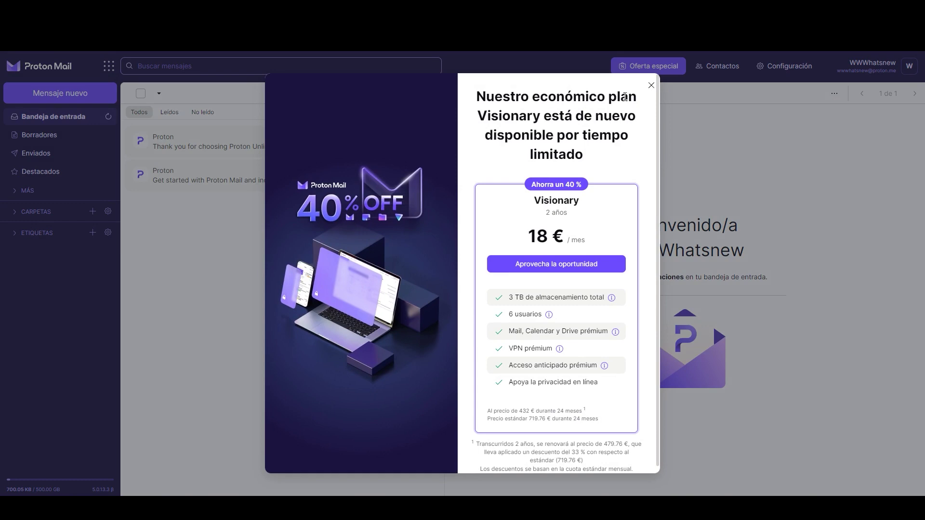
# Dismiss the Visionary offer, switch to Proton Drive, and upload the file 7z2201-arm64 to Mis archivos
pyautogui.click(651, 85)
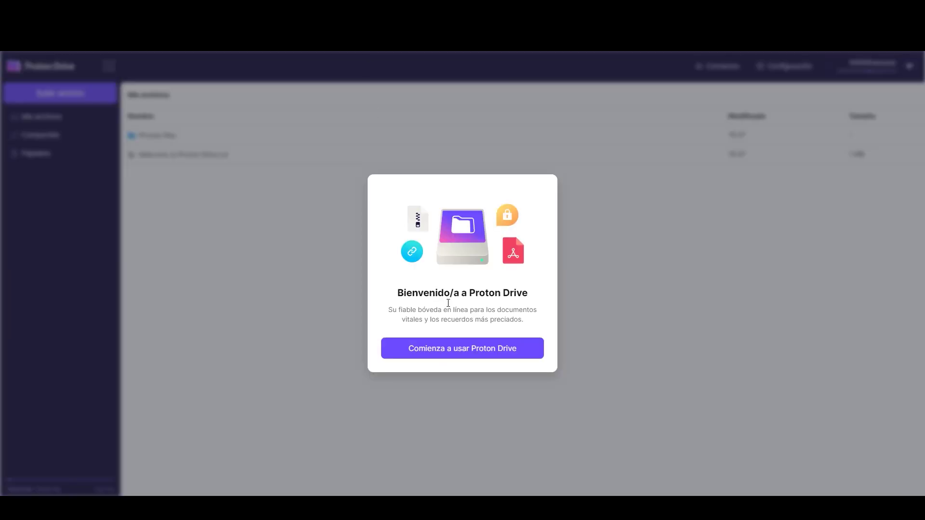
pyautogui.click(458, 348)
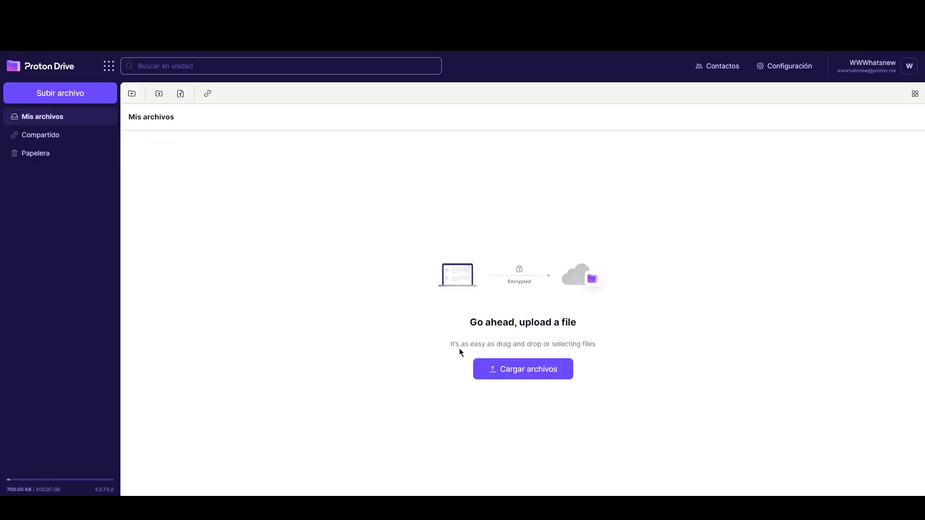
pyautogui.click(58, 101)
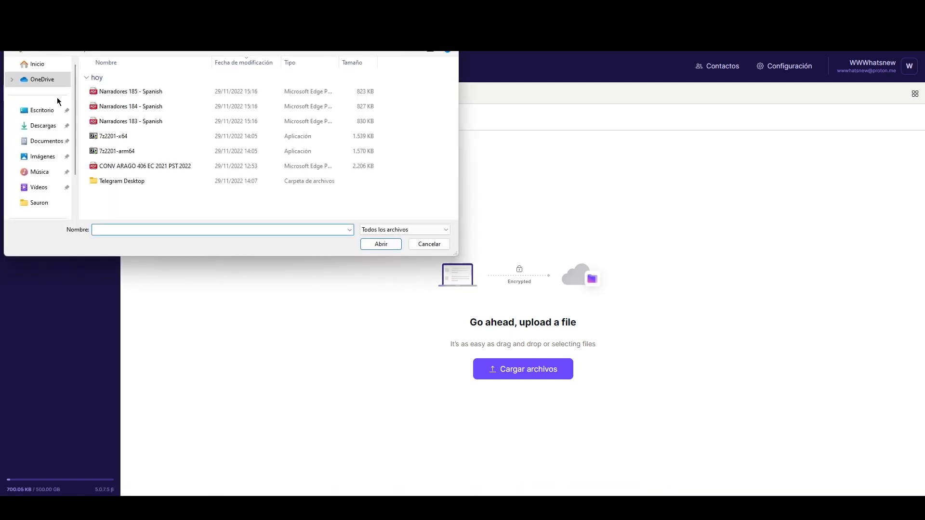
pyautogui.click(130, 152)
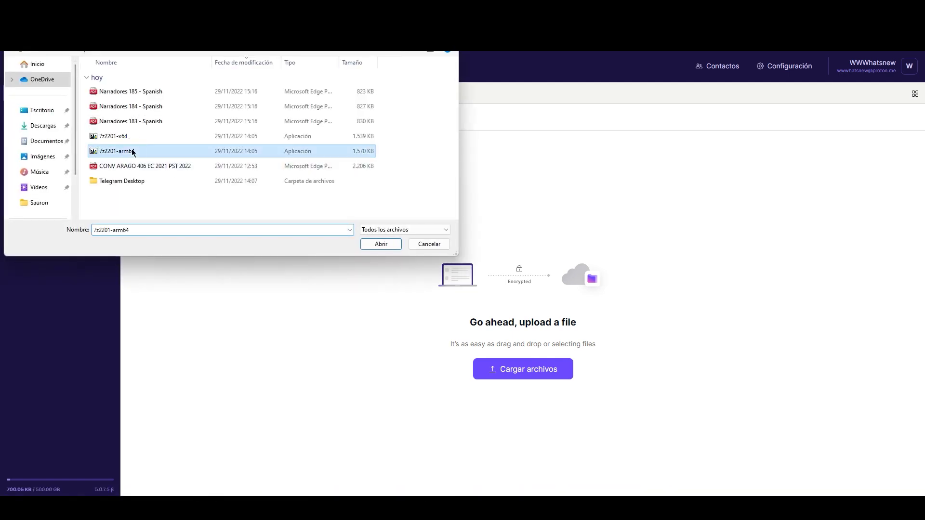
pyautogui.click(380, 244)
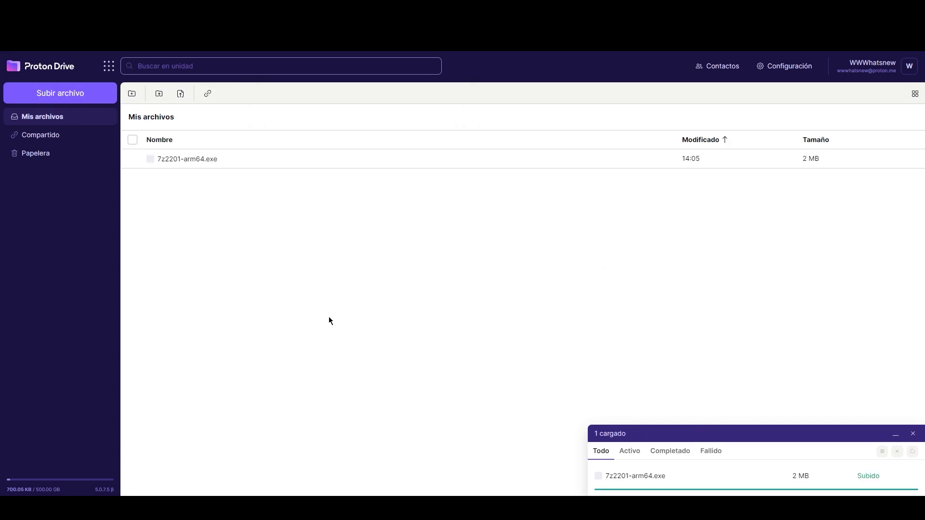
pyautogui.click(913, 433)
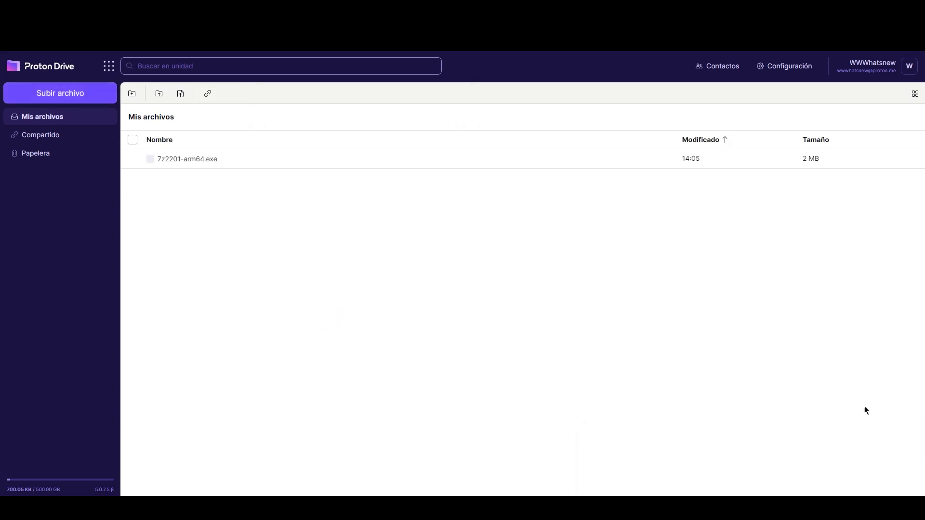
# Create a share link for 7z2201-arm64.exe, expand its privacy settings, and copy the link
pyautogui.click(133, 160)
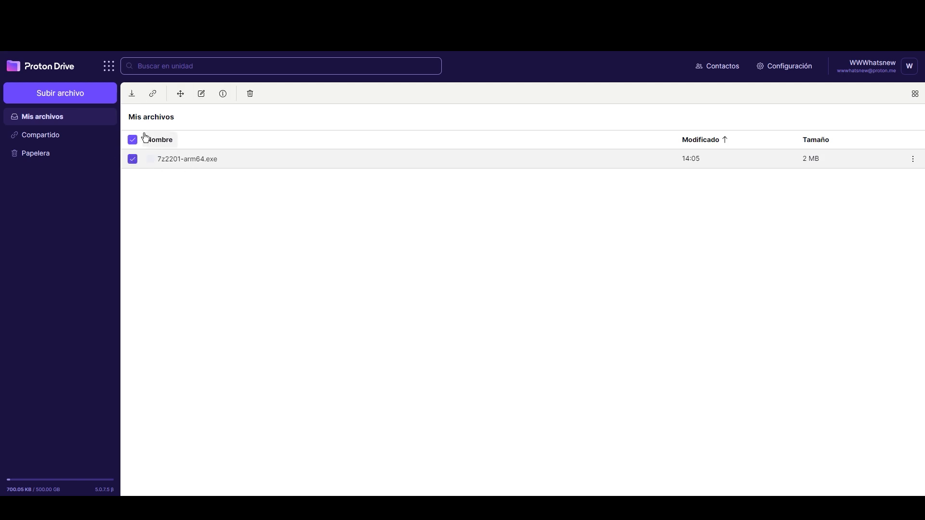
pyautogui.click(154, 93)
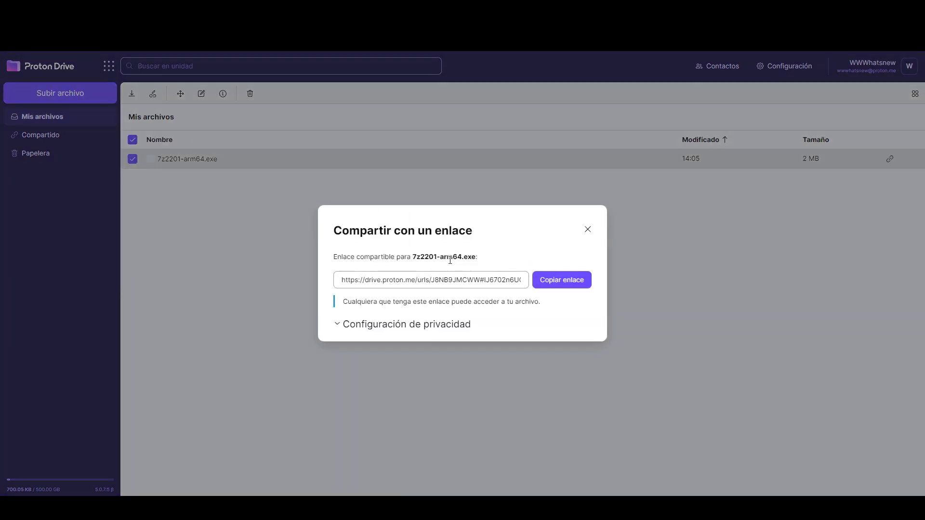
pyautogui.click(344, 324)
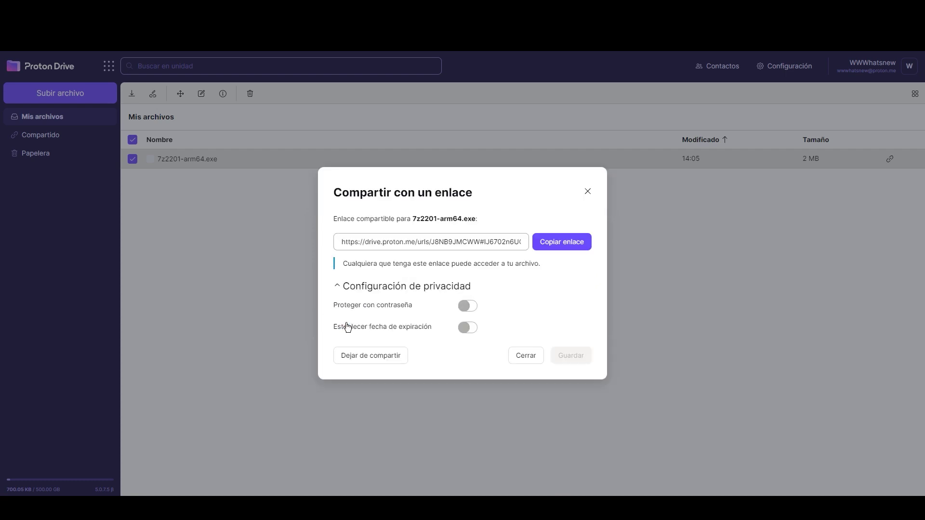
pyautogui.click(565, 242)
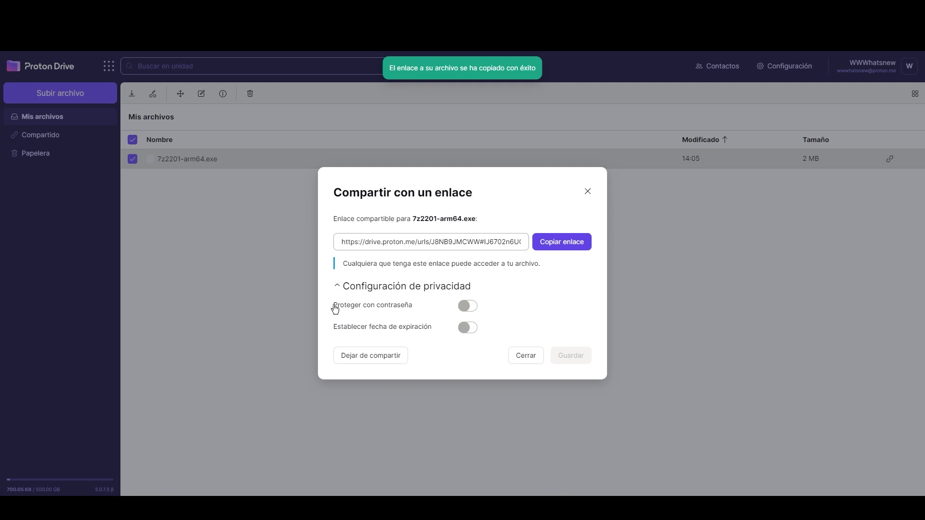
# Enable password protection for the shared link and enter a link password
pyautogui.click(466, 306)
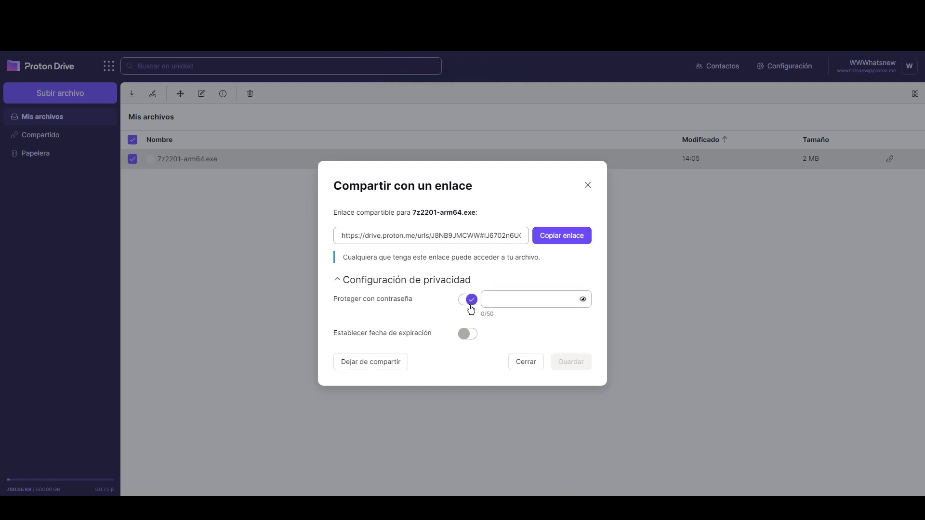
pyautogui.click(523, 300)
pyautogui.write('••')
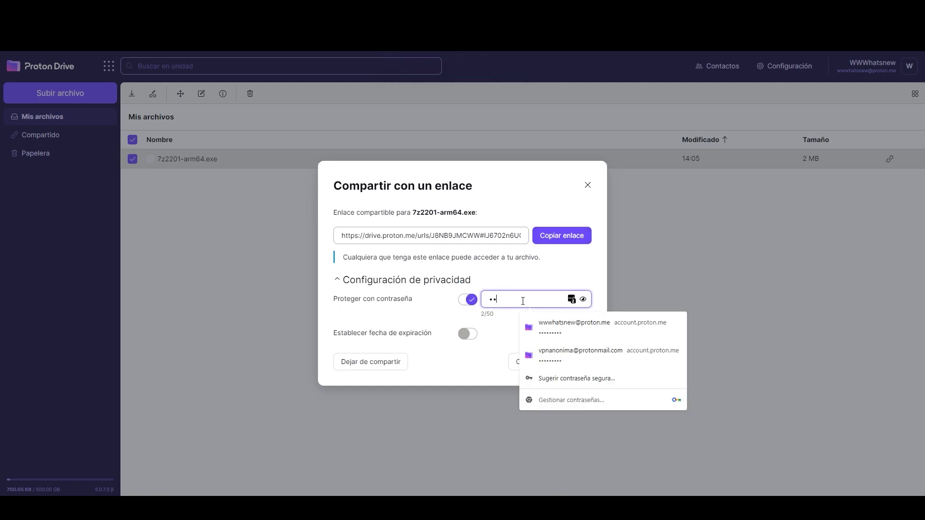
pyautogui.write('•')
pyautogui.click(518, 285)
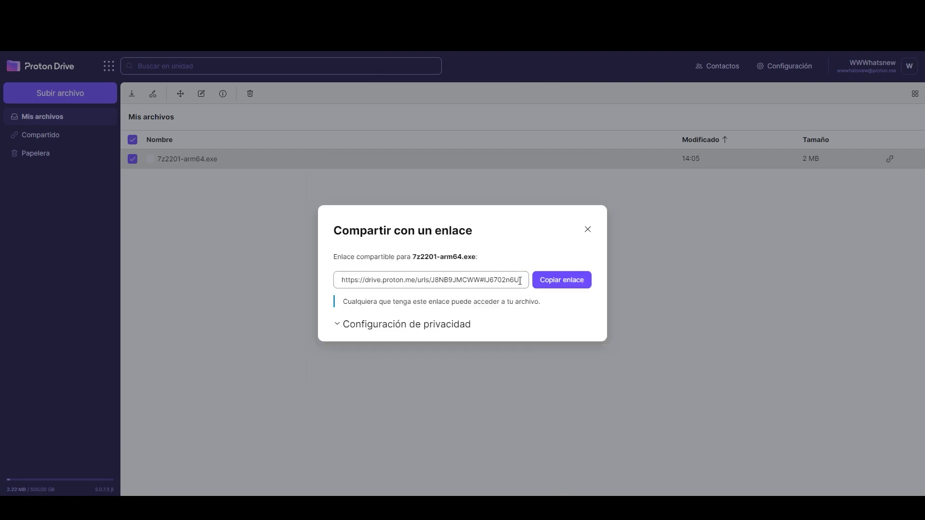
# Disable the link's password protection and set its expiration date to 2 dic 2022
pyautogui.click(374, 324)
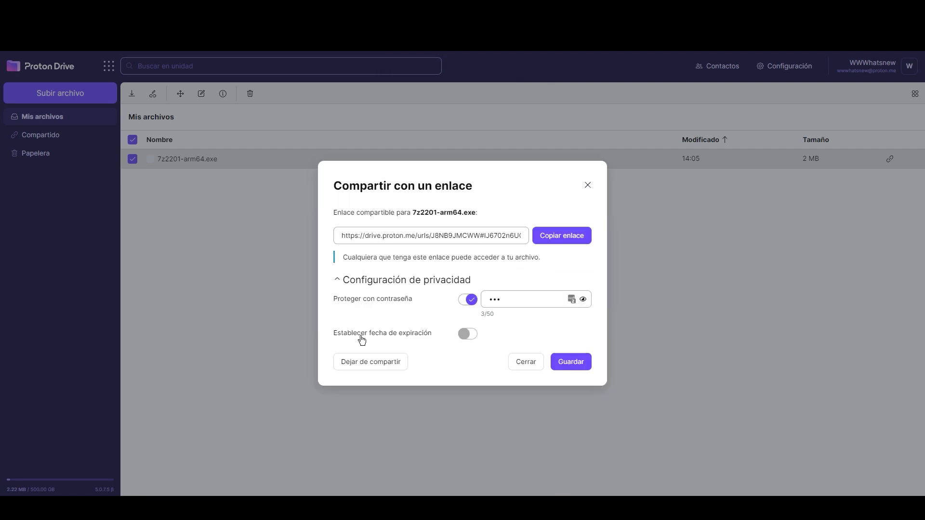
pyautogui.click(466, 299)
pyautogui.click(470, 329)
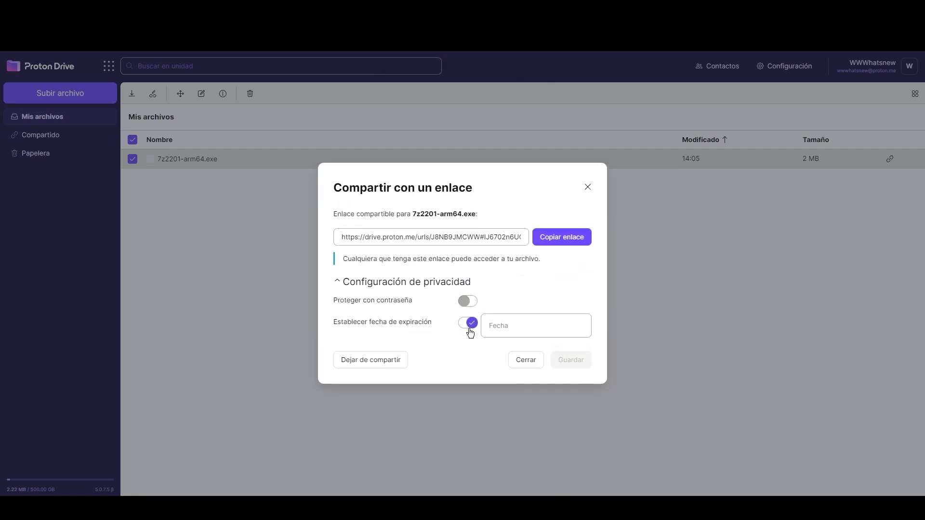
pyautogui.click(516, 326)
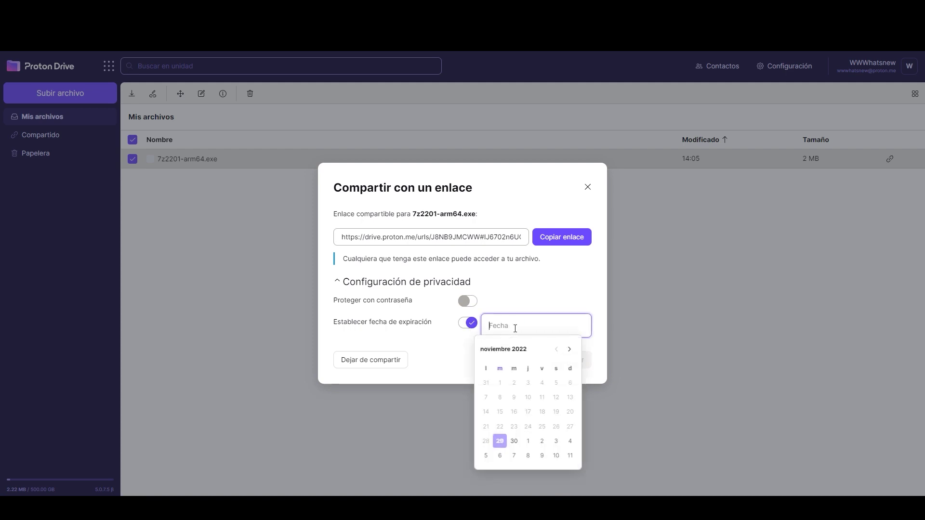
pyautogui.click(542, 441)
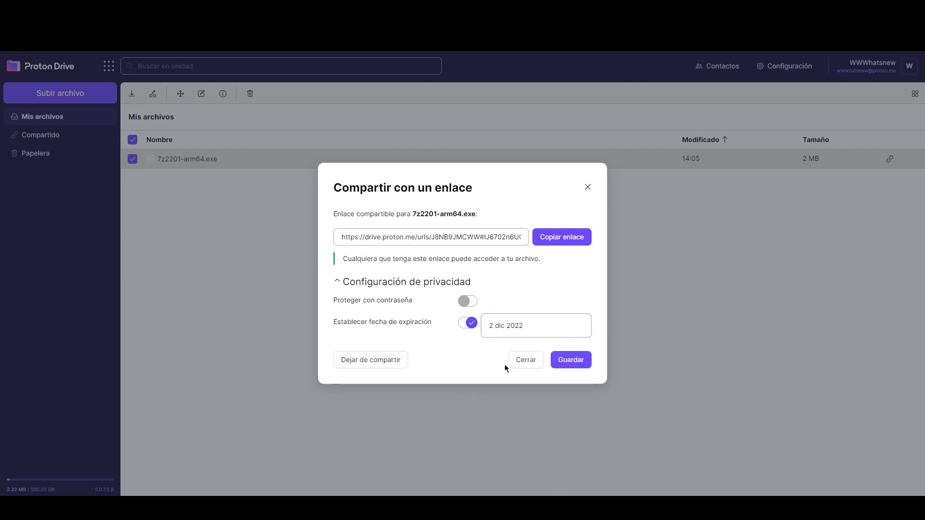
# Stop sharing 7z2201-arm64.exe with everyone and dismiss the browser's offer to save the password
pyautogui.click(376, 361)
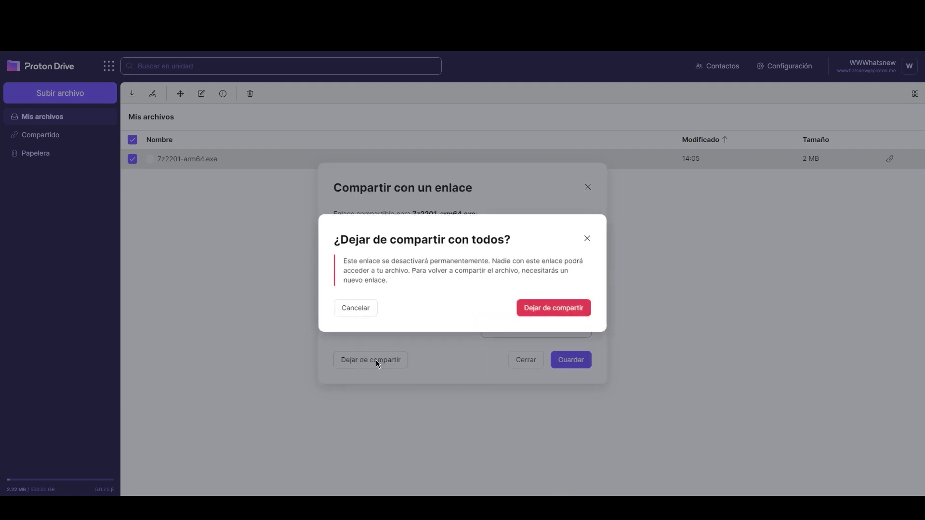
pyautogui.click(566, 311)
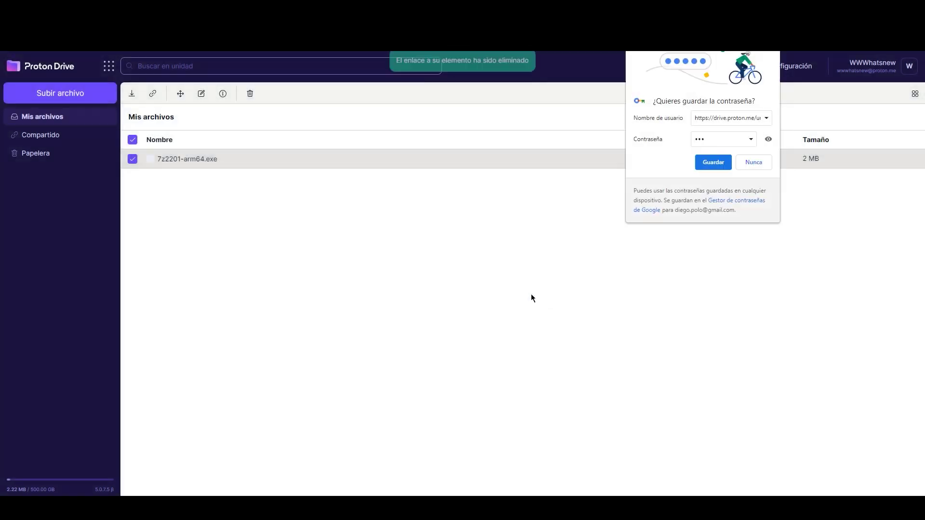
pyautogui.click(314, 241)
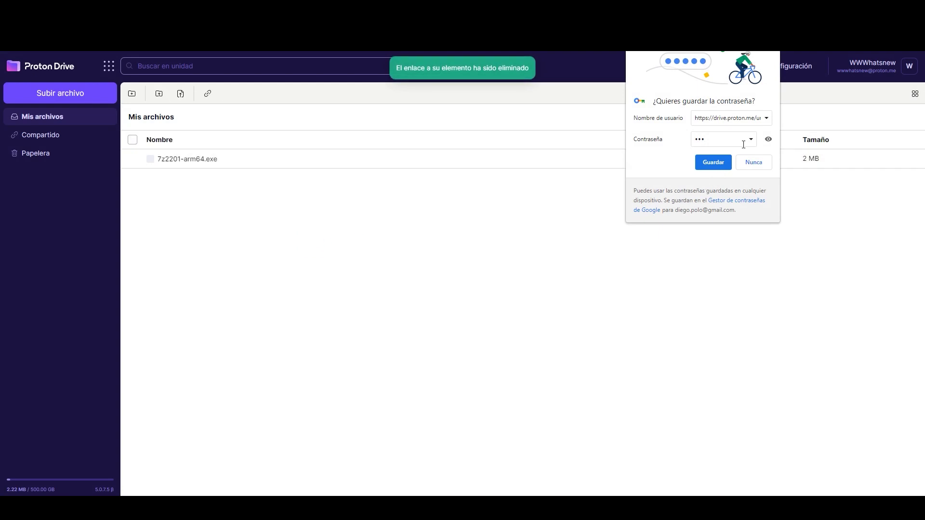
pyautogui.click(575, 96)
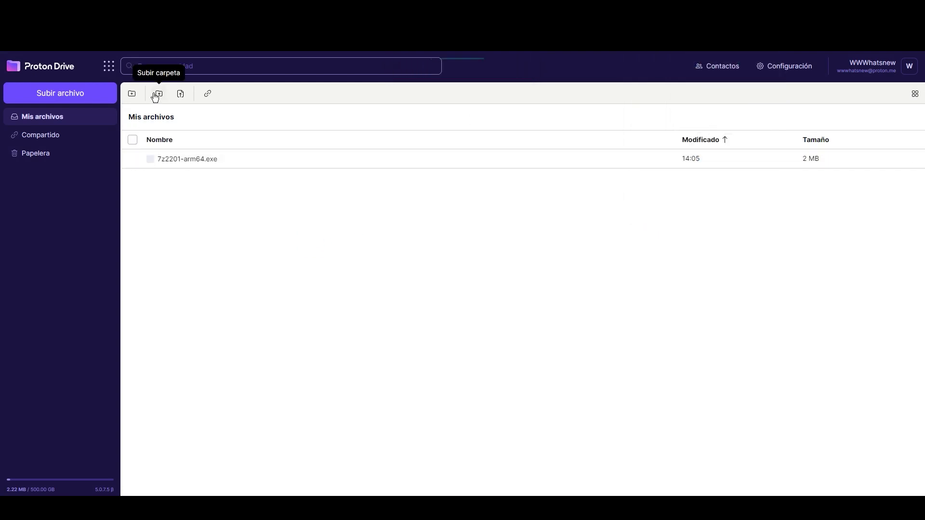
pyautogui.click(133, 159)
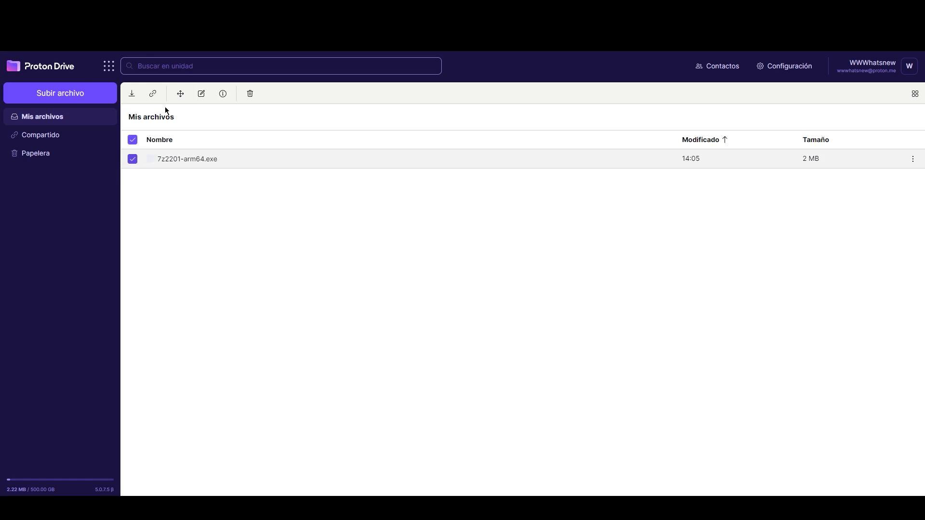
pyautogui.click(200, 96)
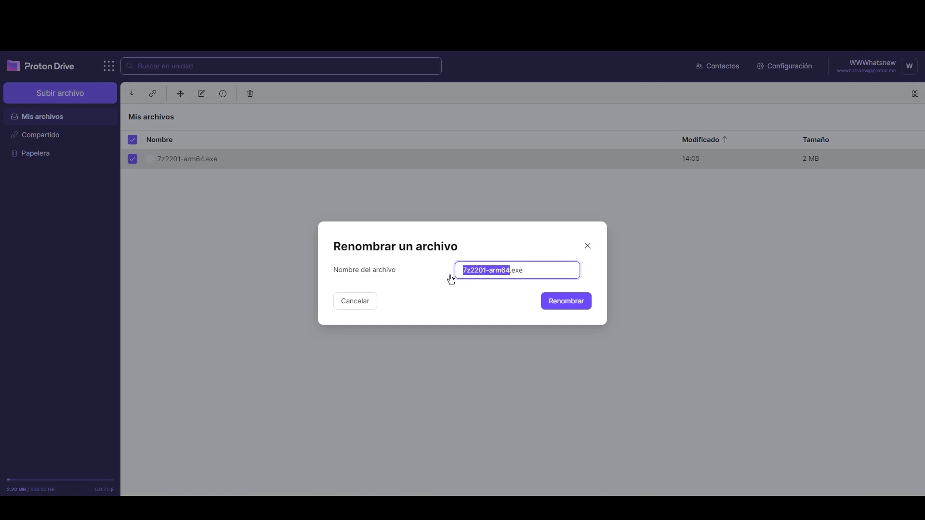
pyautogui.click(371, 310)
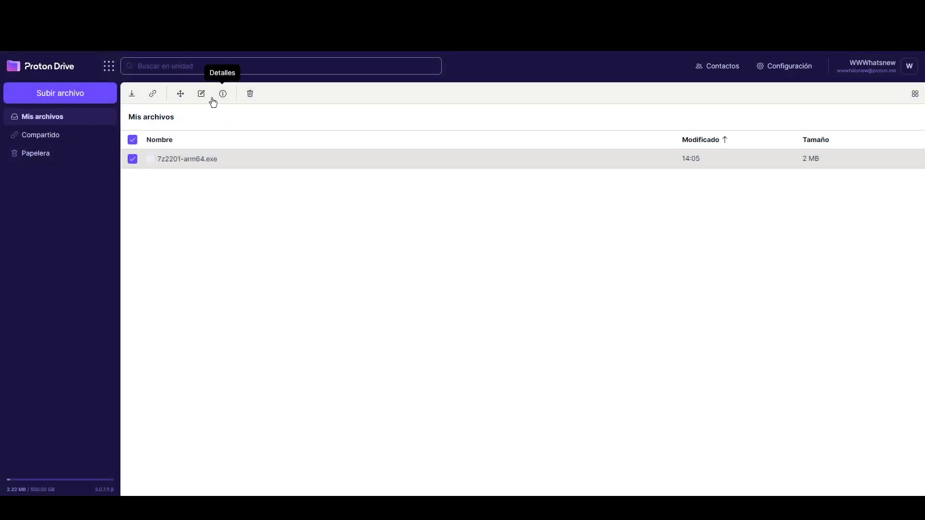
# Examine the file details of 7z2201-arm64.exe, including the digital signature statement, and clear the file selection
pyautogui.click(223, 95)
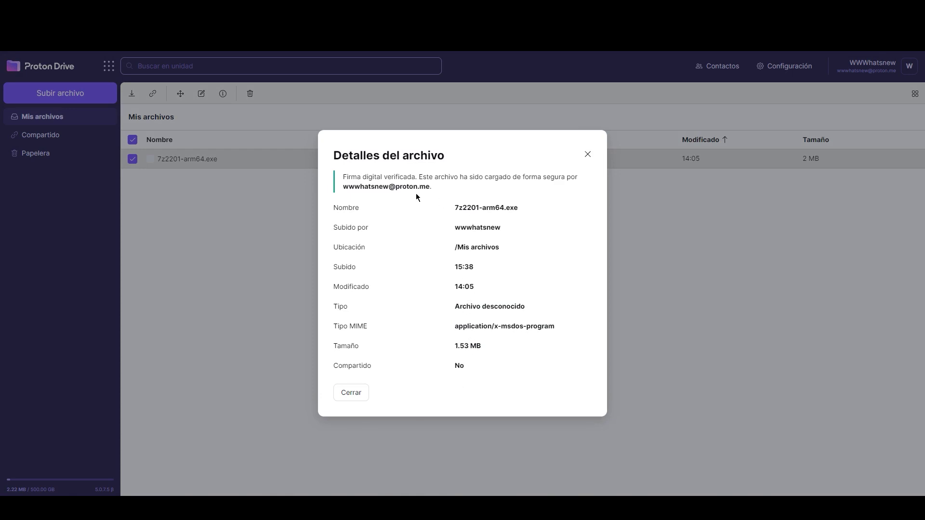
pyautogui.moveTo(342, 177); pyautogui.dragTo(448, 195)
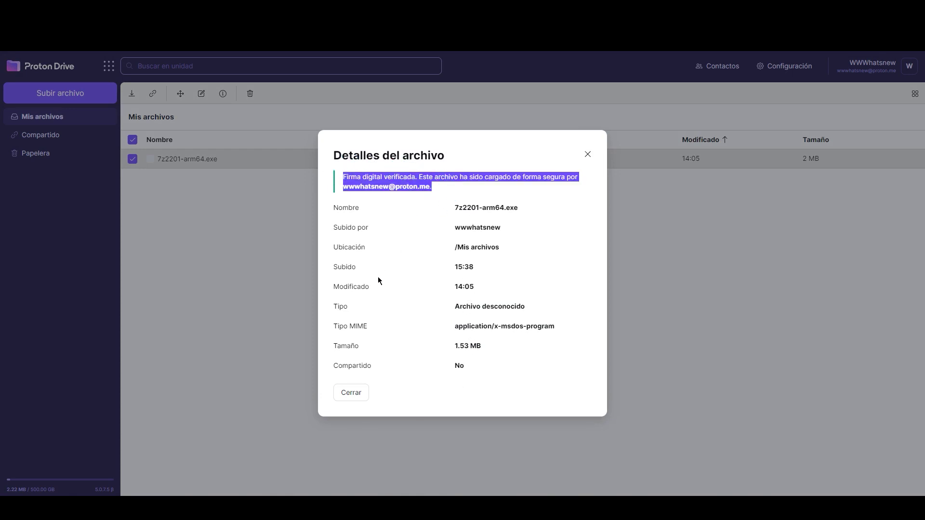
pyautogui.click(418, 272)
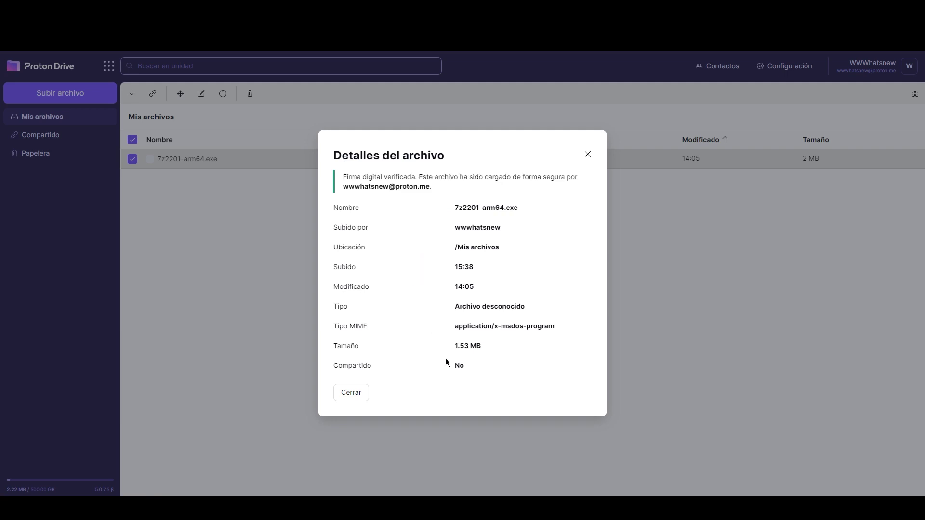
pyautogui.click(360, 393)
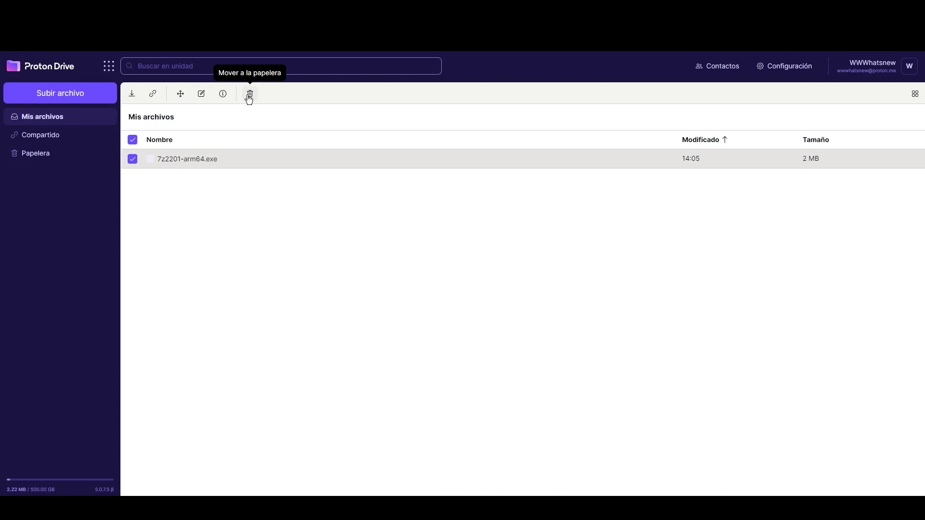
pyautogui.click(212, 249)
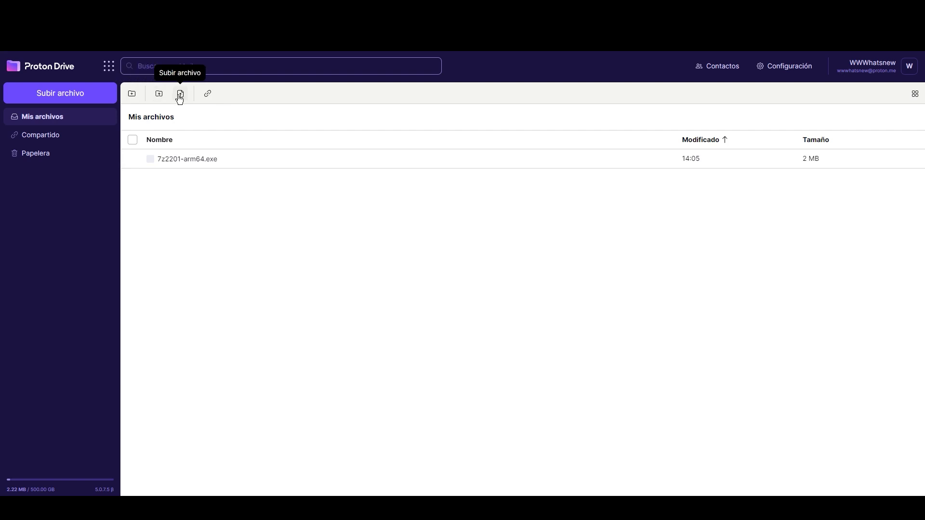
# Create a new folder named "programas" in Mis archivos
pyautogui.click(135, 96)
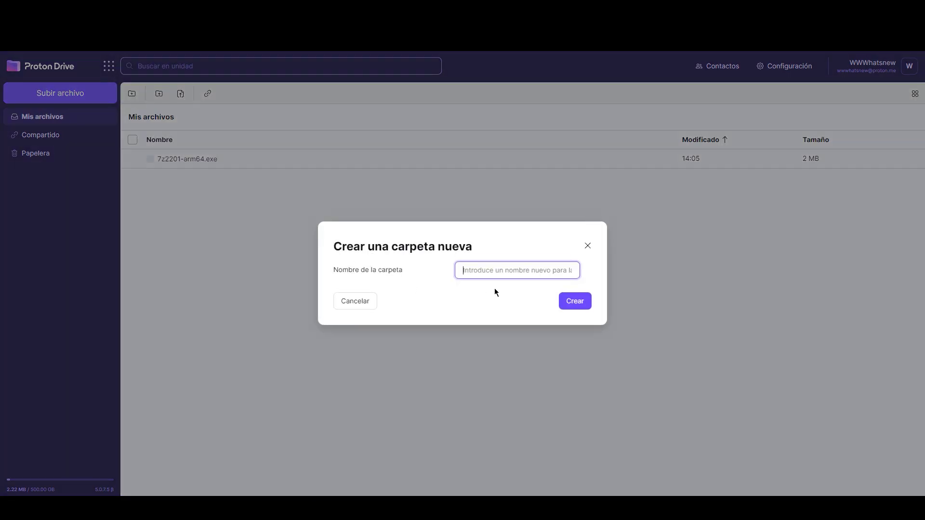
pyautogui.write('programas')
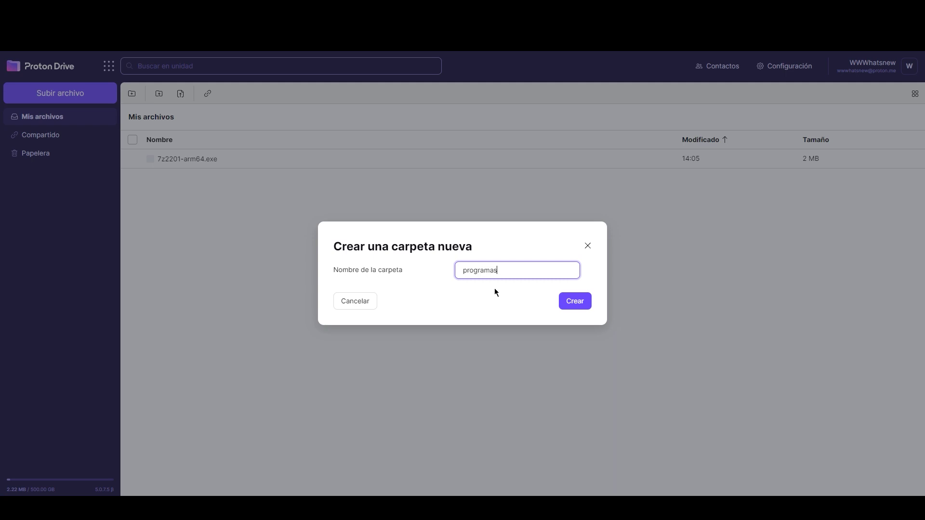
pyautogui.click(580, 305)
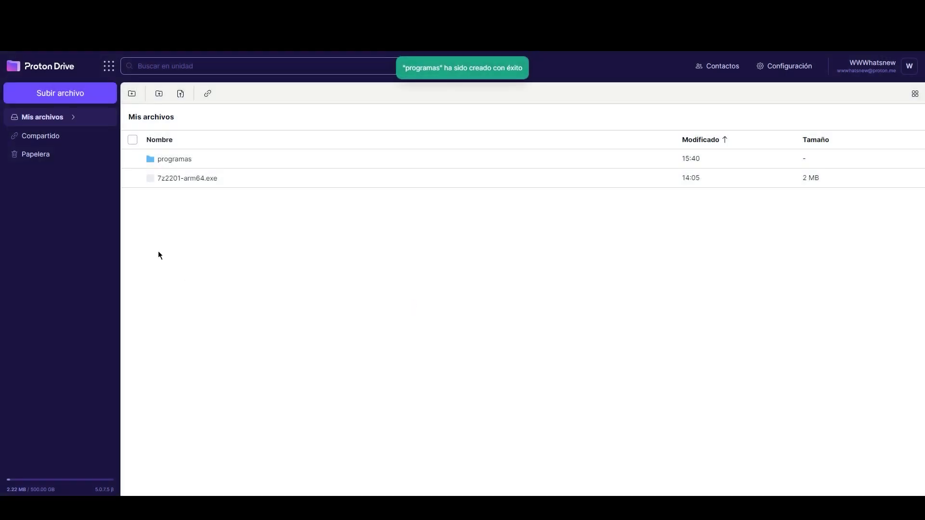
# Move 7z2201-arm64.exe into the programas folder and select the file inside that folder
pyautogui.moveTo(175, 182); pyautogui.dragTo(186, 164)
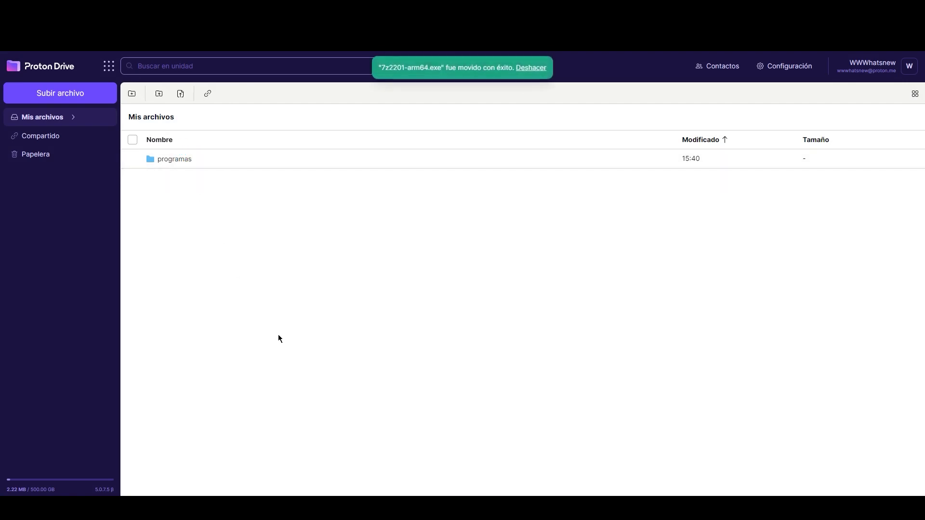
pyautogui.doubleClick(173, 161)
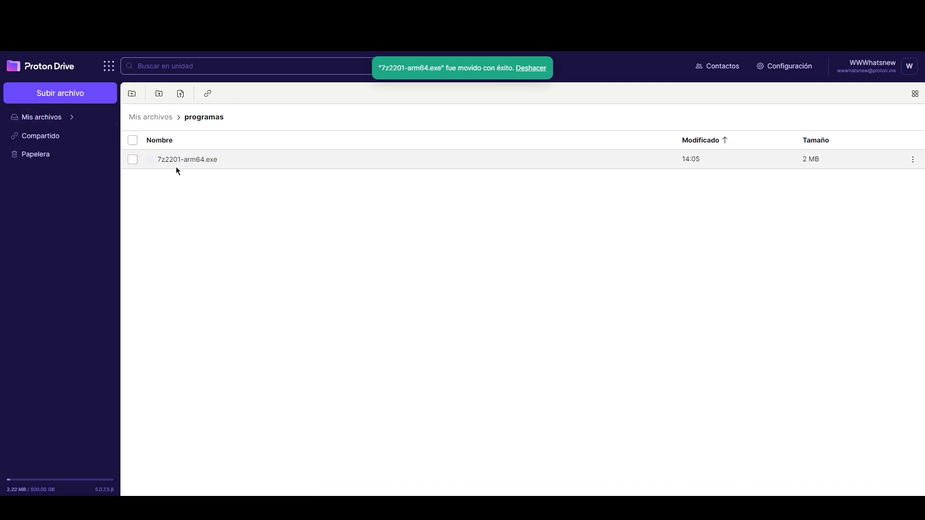
pyautogui.click(179, 160)
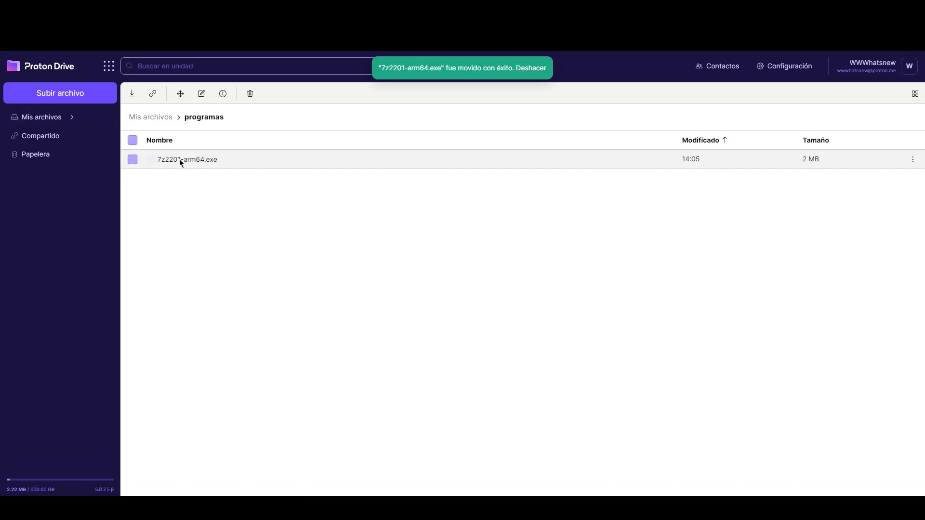
# Move 7z2201-arm64.exe out of the programas folder back to Mis archivos and return to that location
pyautogui.click(182, 93)
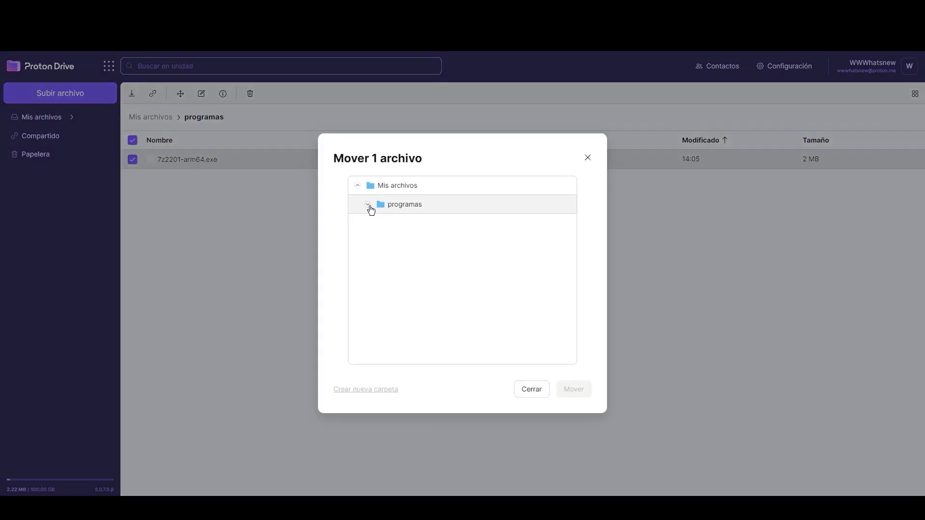
pyautogui.click(357, 185)
pyautogui.click(394, 185)
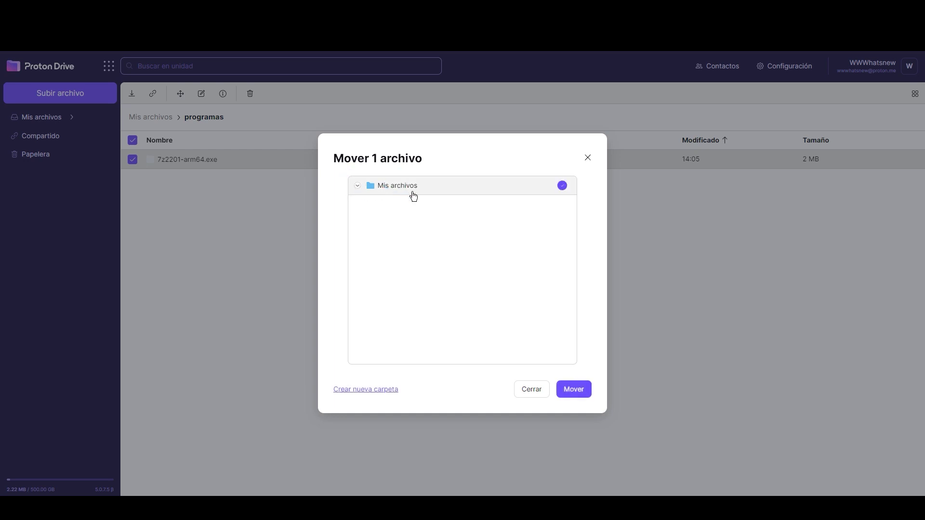
pyautogui.click(579, 392)
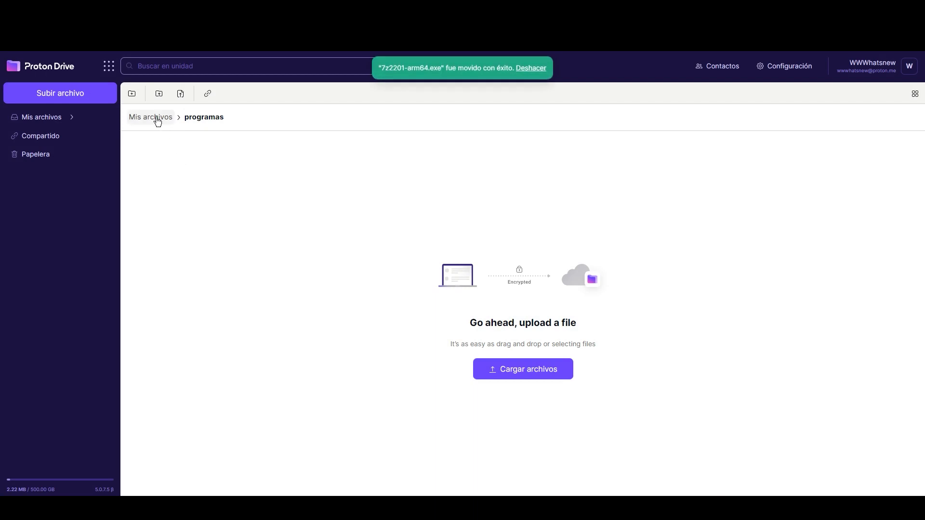
pyautogui.click(155, 118)
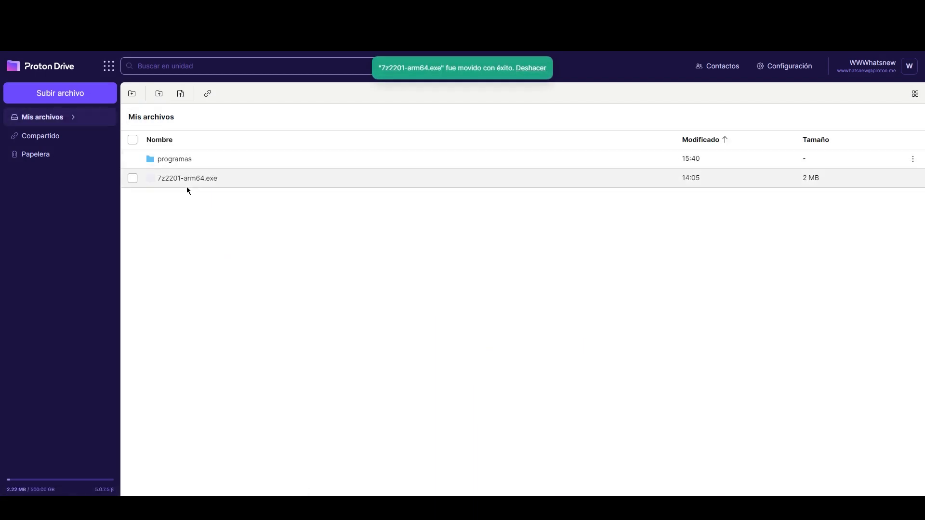
# Share the programas folder with a link and check the link's password and expiration options without changing them
pyautogui.click(133, 159)
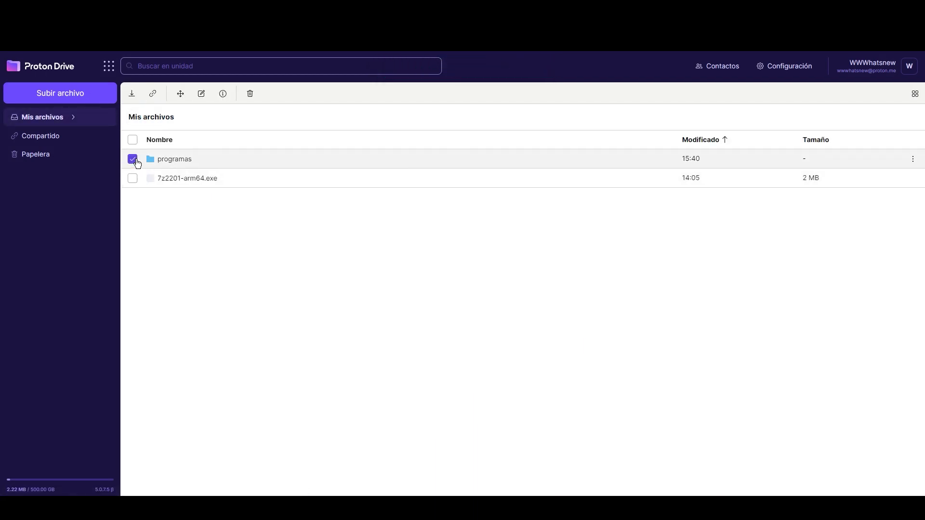
pyautogui.click(153, 94)
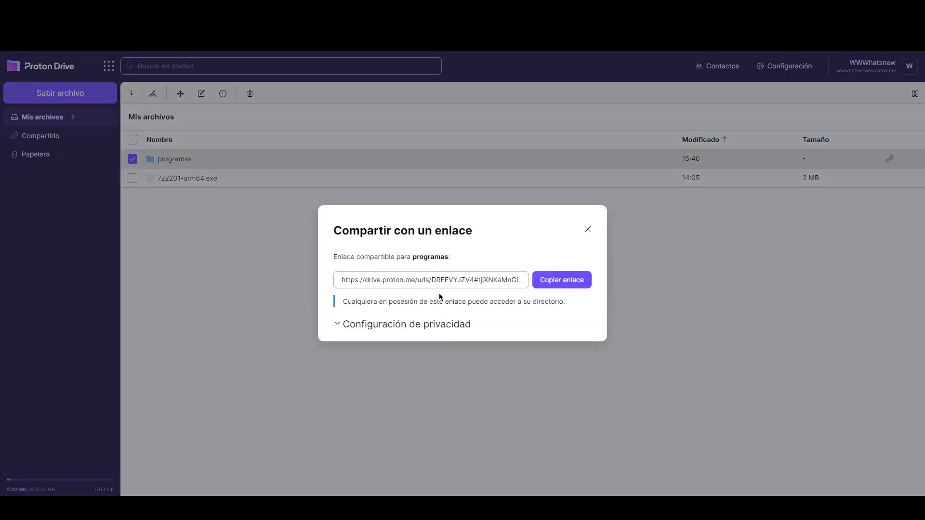
pyautogui.click(390, 324)
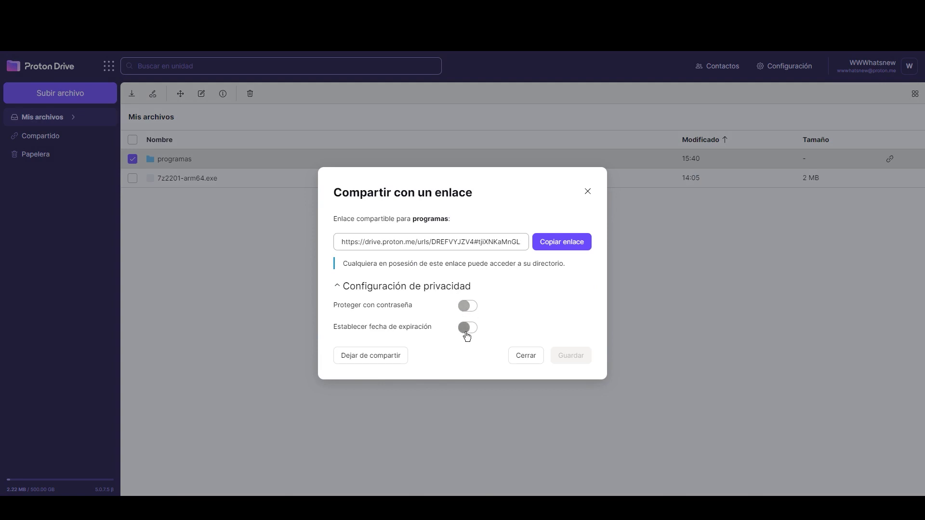
pyautogui.click(588, 193)
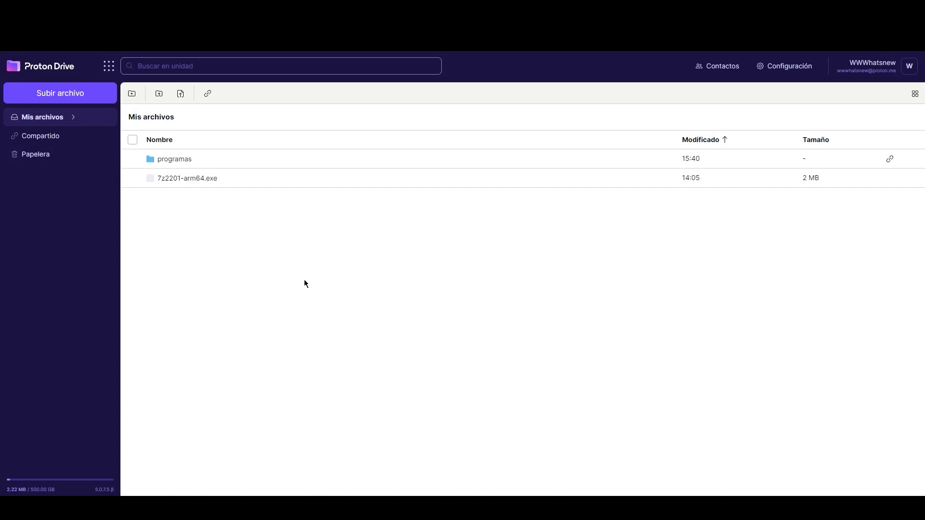
# Review the programas entry among the shared links, including its access count and the privacy settings of its link
pyautogui.click(41, 138)
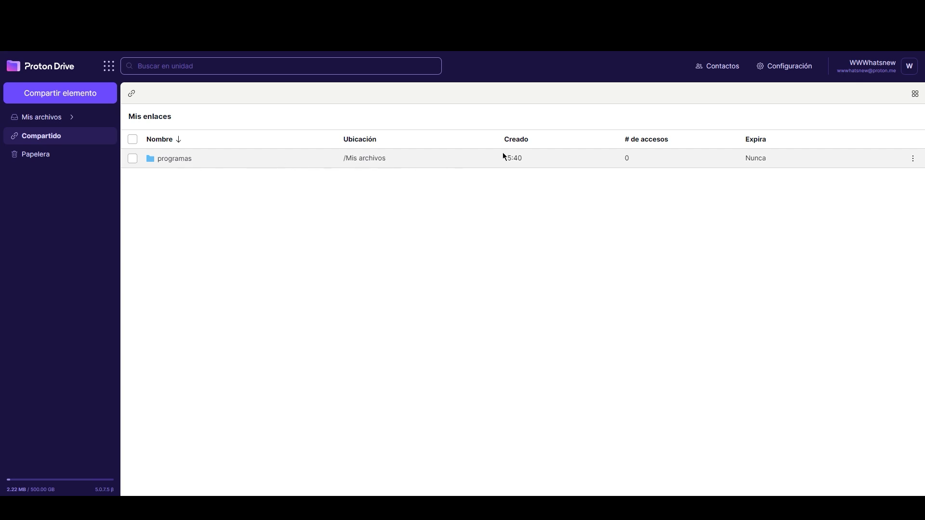
pyautogui.tripleClick(636, 139)
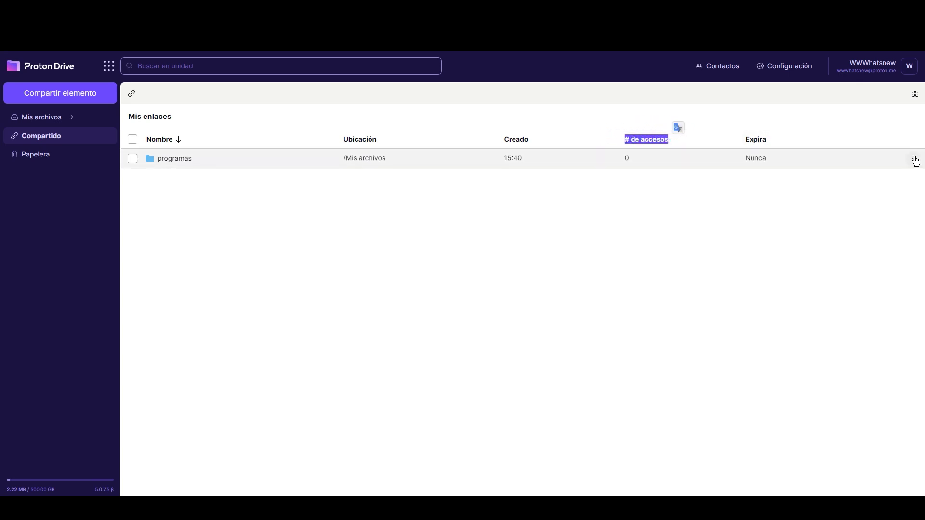
pyautogui.click(914, 159)
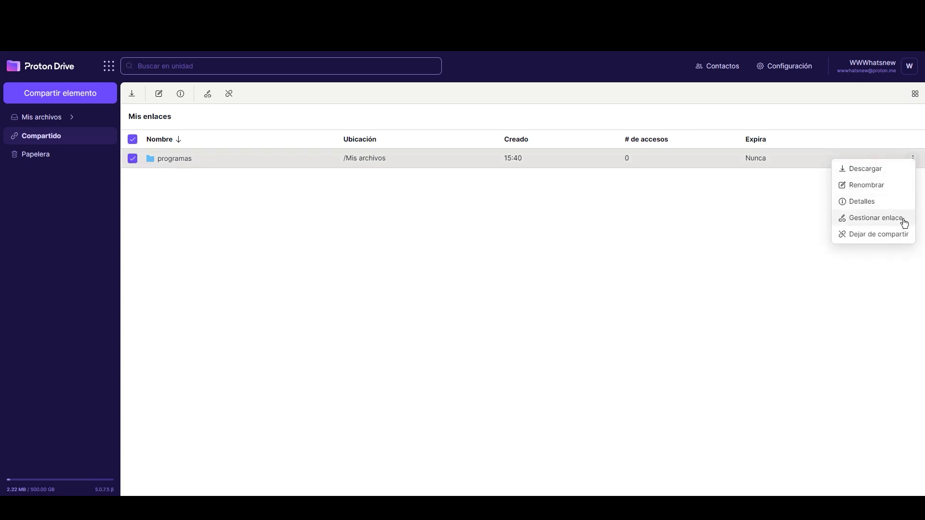
pyautogui.click(864, 218)
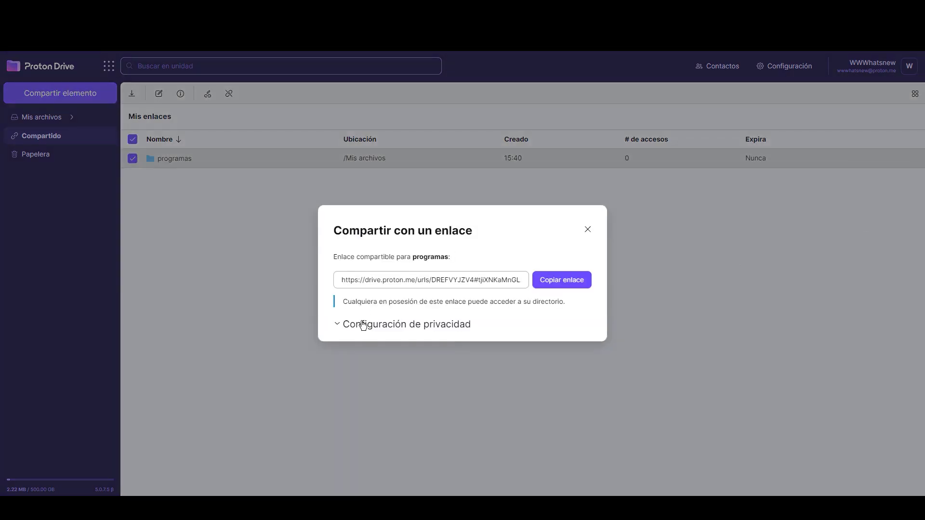
pyautogui.click(363, 326)
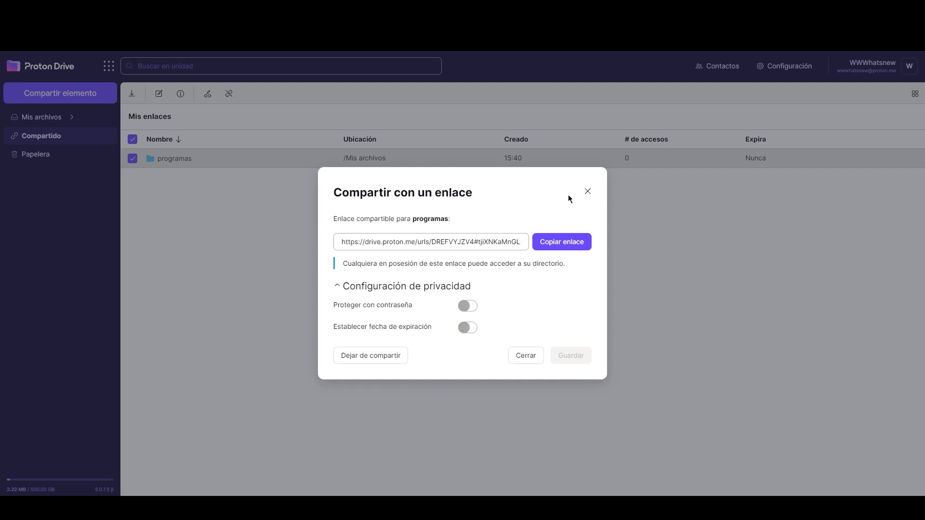
pyautogui.click(587, 191)
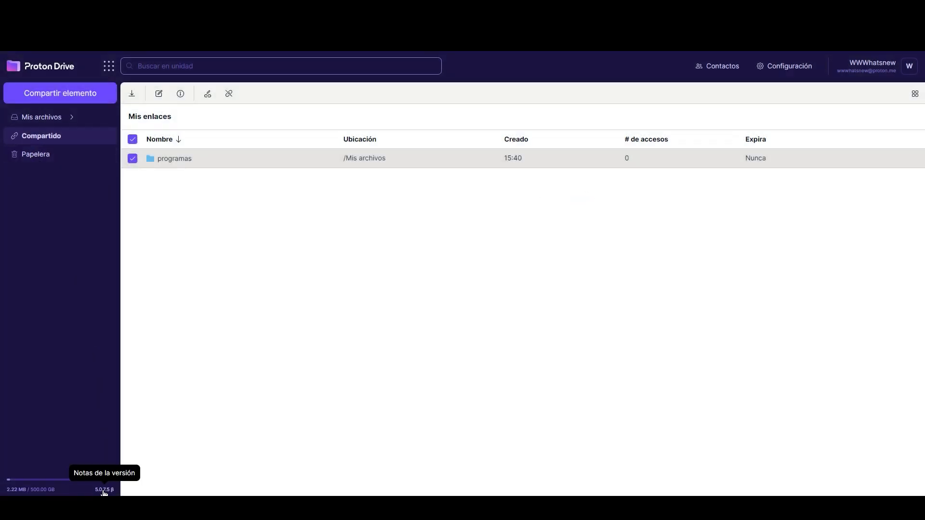
# Examine the Proton Unlimited plan in the account dashboard, including its monthly price, storage, e-mail addresses and custom domains
pyautogui.click(27, 490)
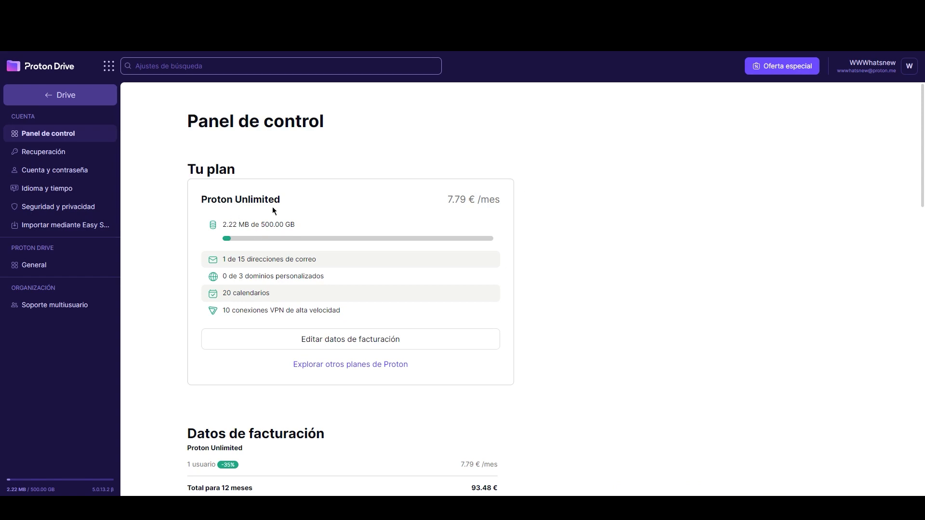
pyautogui.moveTo(443, 201); pyautogui.dragTo(508, 198)
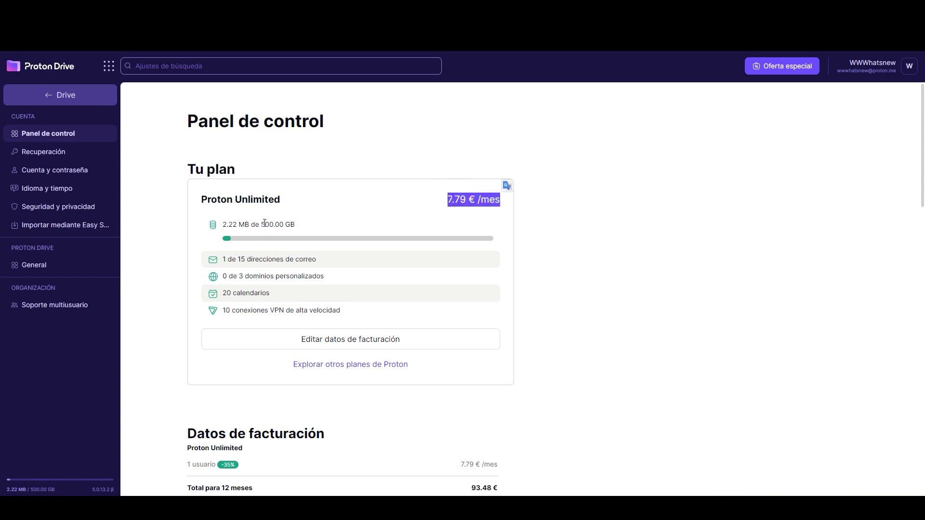
pyautogui.moveTo(261, 224); pyautogui.dragTo(307, 224)
pyautogui.scroll(-1, 335, 226)
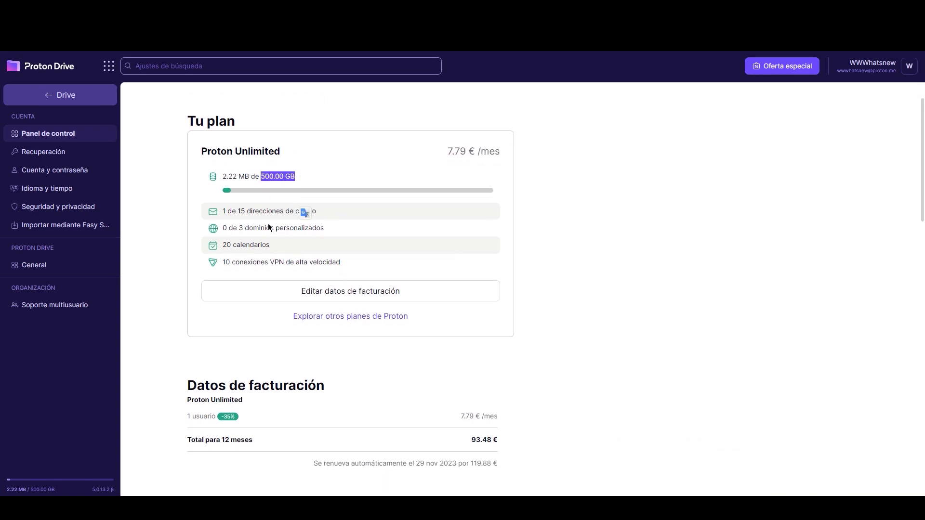
pyautogui.moveTo(222, 213); pyautogui.dragTo(323, 212)
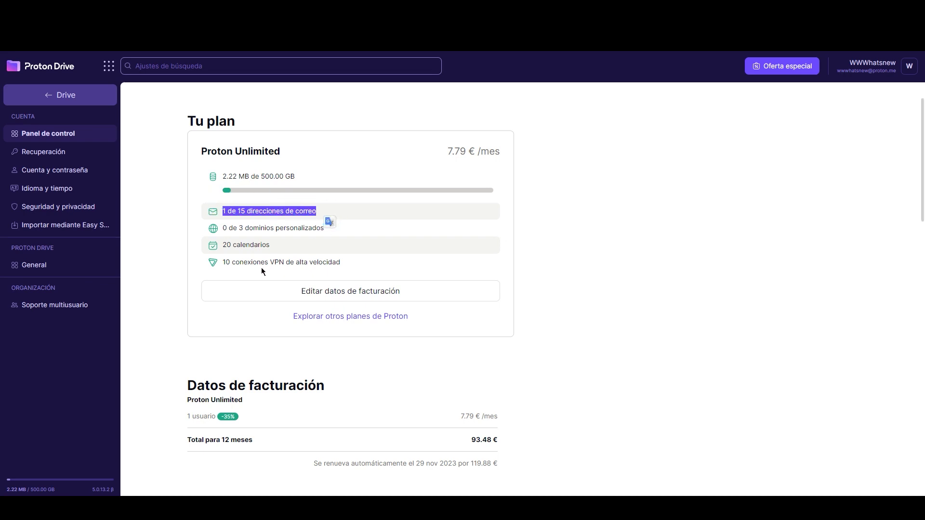
pyautogui.moveTo(218, 227); pyautogui.dragTo(307, 237)
pyautogui.click(259, 253)
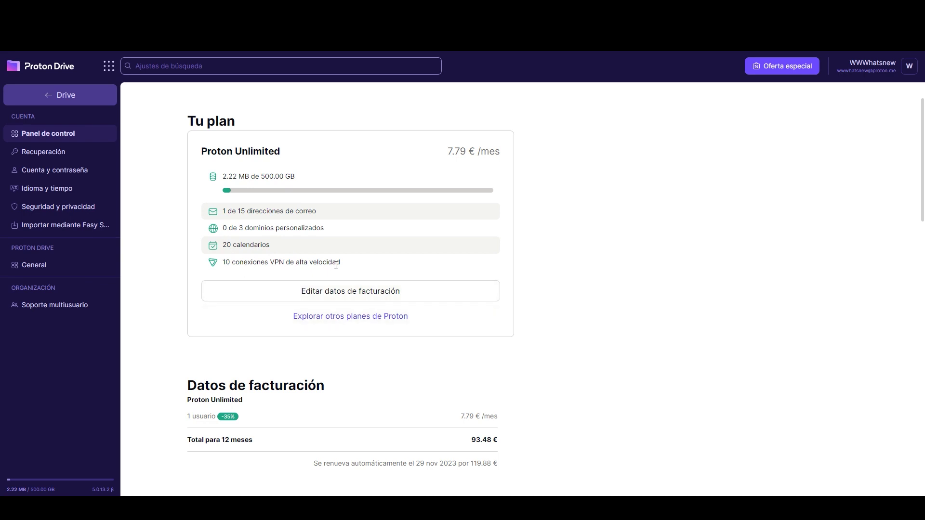
# Look through the dashboard's billing details, payment methods, credits, promotional code, invoices and e-mail subscription settings
pyautogui.scroll(-1, 336, 265)
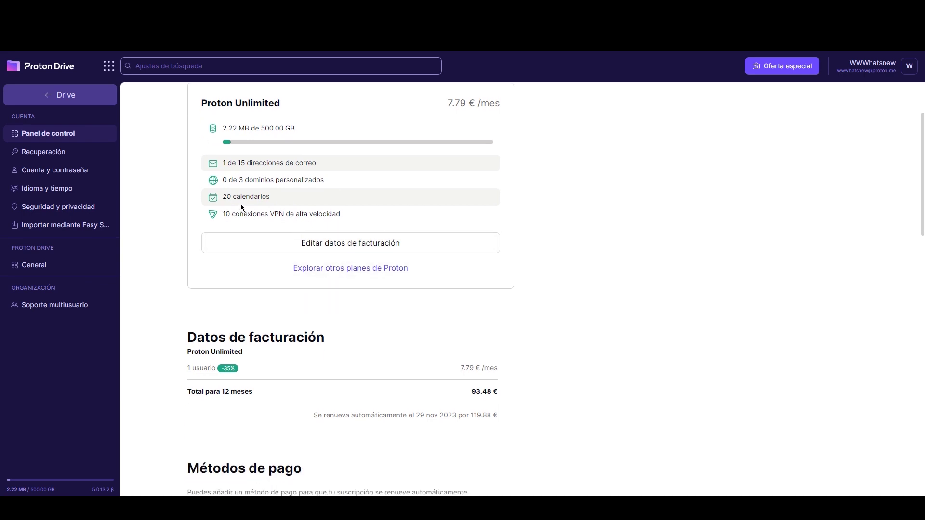
pyautogui.scroll(-2, 240, 215)
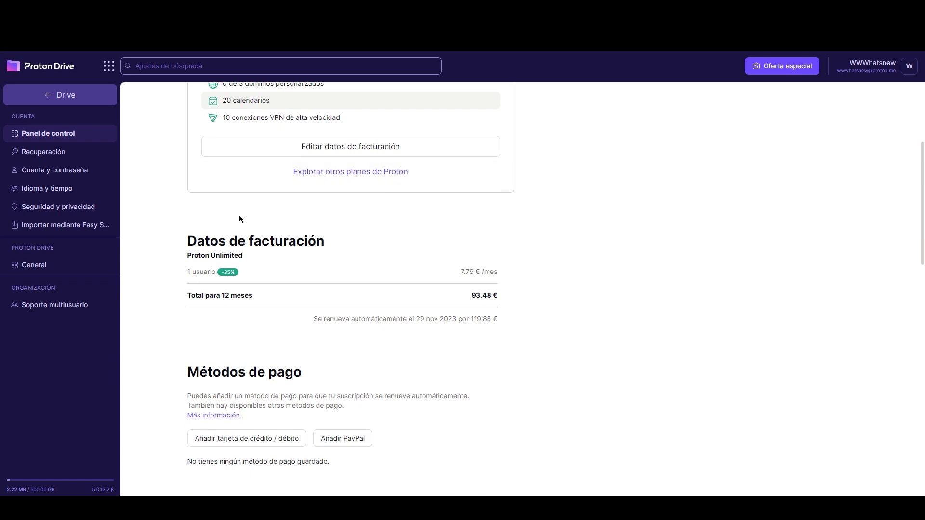
pyautogui.scroll(-3, 240, 218)
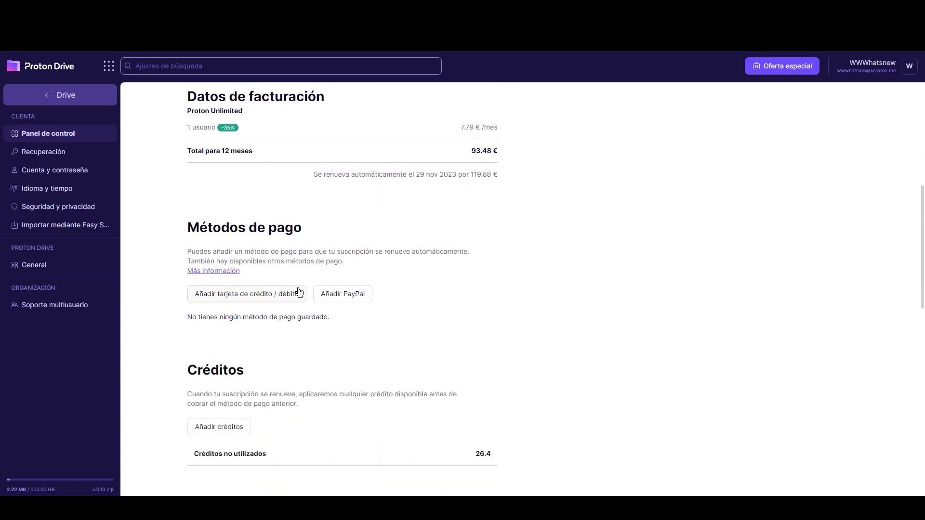
pyautogui.scroll(-2, 432, 261)
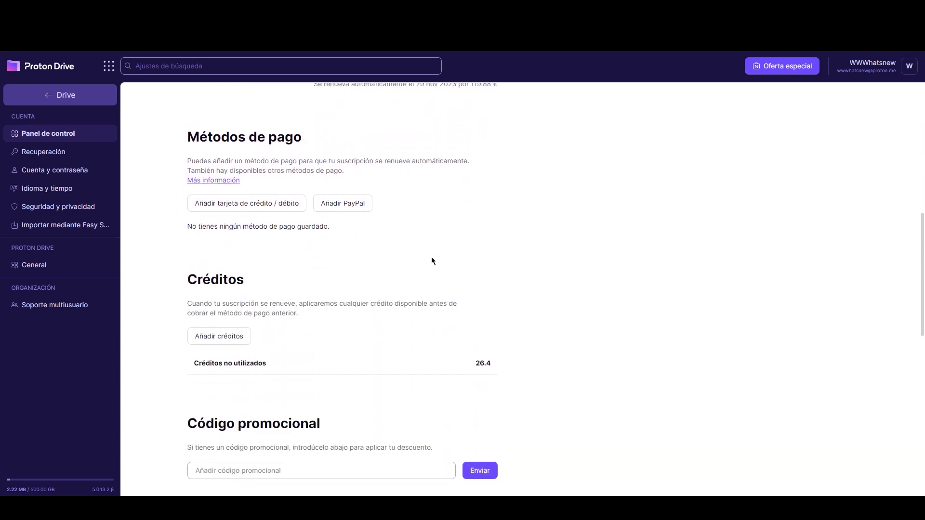
pyautogui.scroll(-2, 432, 260)
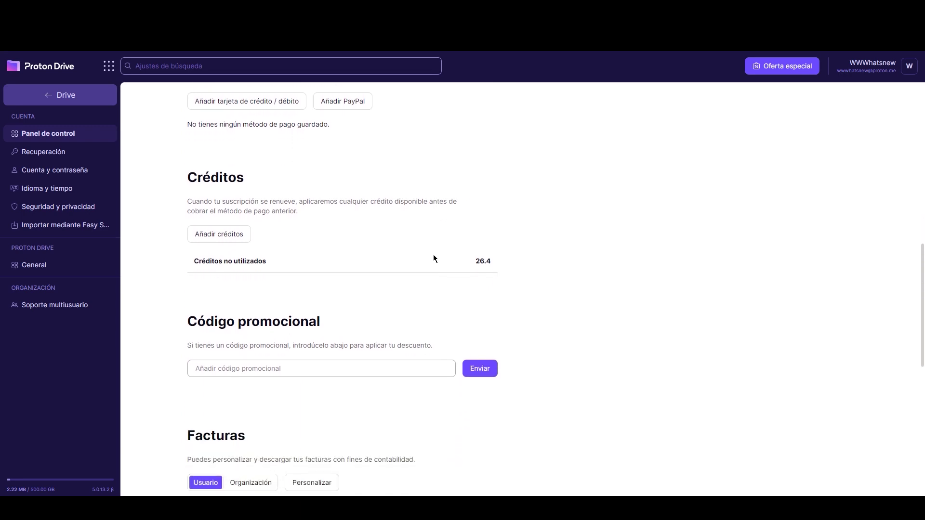
pyautogui.scroll(-1, 433, 259)
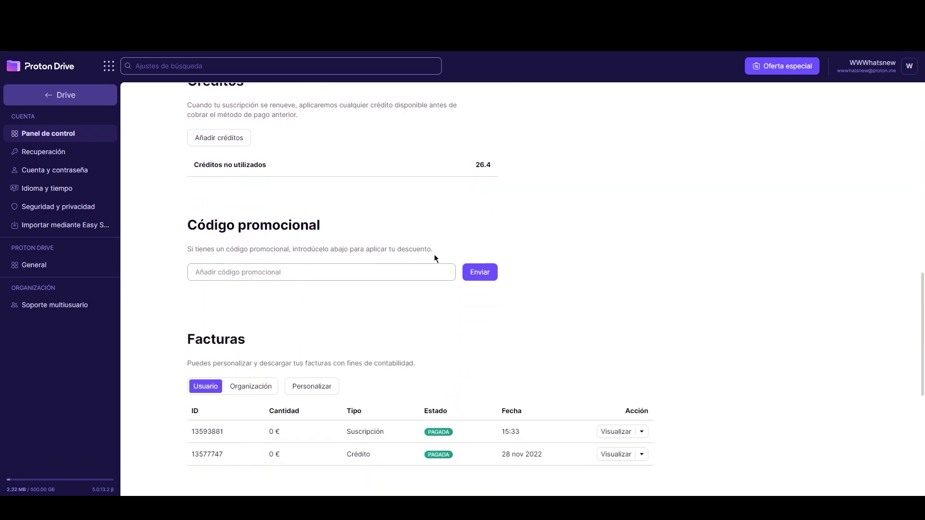
pyautogui.scroll(-7, 434, 255)
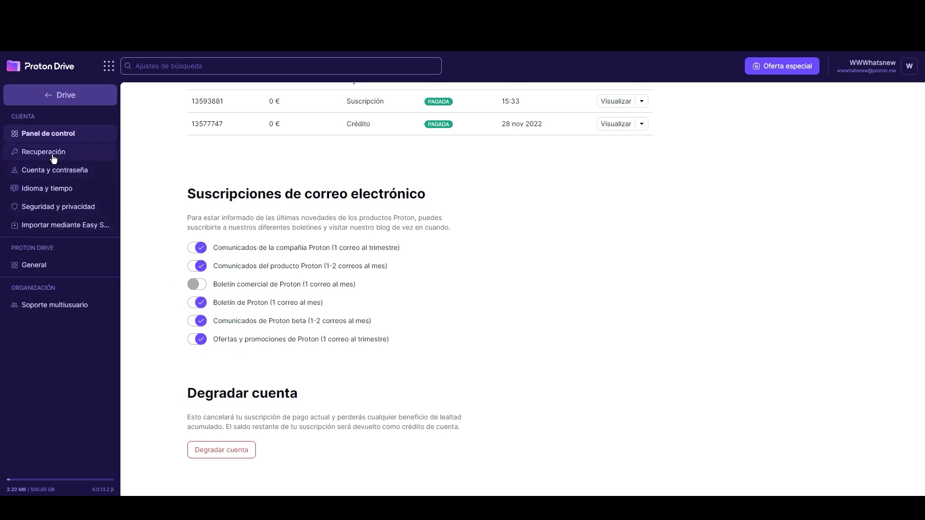
# Examine the Easy Switch import page, including which data can be imported and the available service providers
pyautogui.click(44, 230)
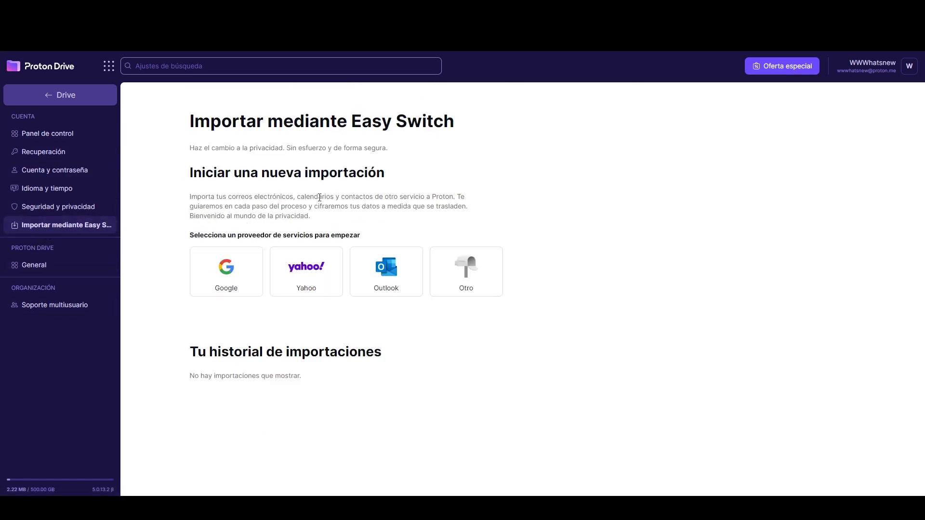
pyautogui.moveTo(189, 198); pyautogui.dragTo(460, 192)
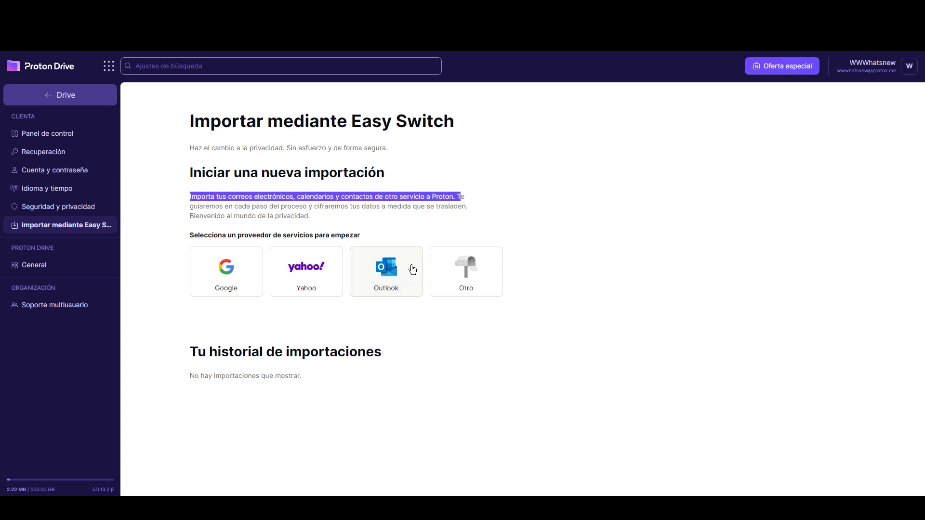
# Check multi-user support and the Business plan's price per user among the upgrade options, and return to Mis archivos
pyautogui.click(45, 308)
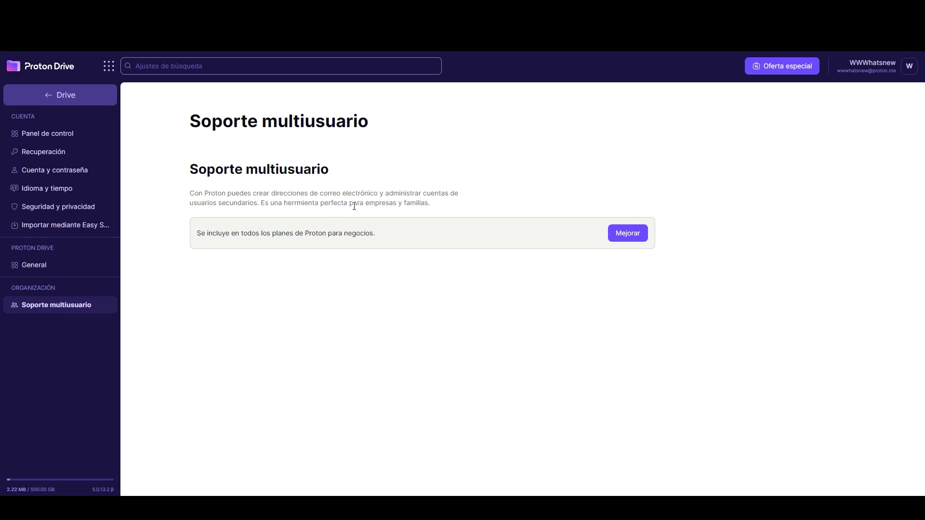
pyautogui.click(629, 232)
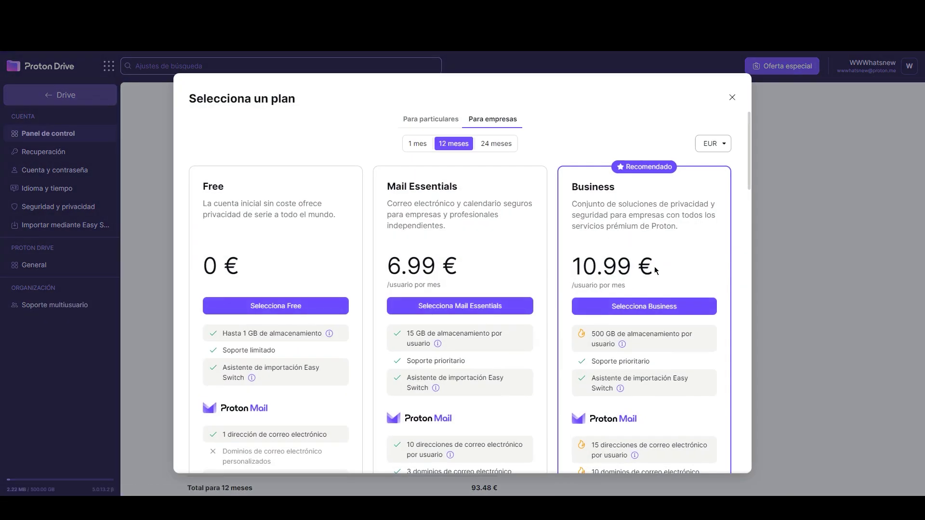
pyautogui.moveTo(651, 263); pyautogui.dragTo(681, 275)
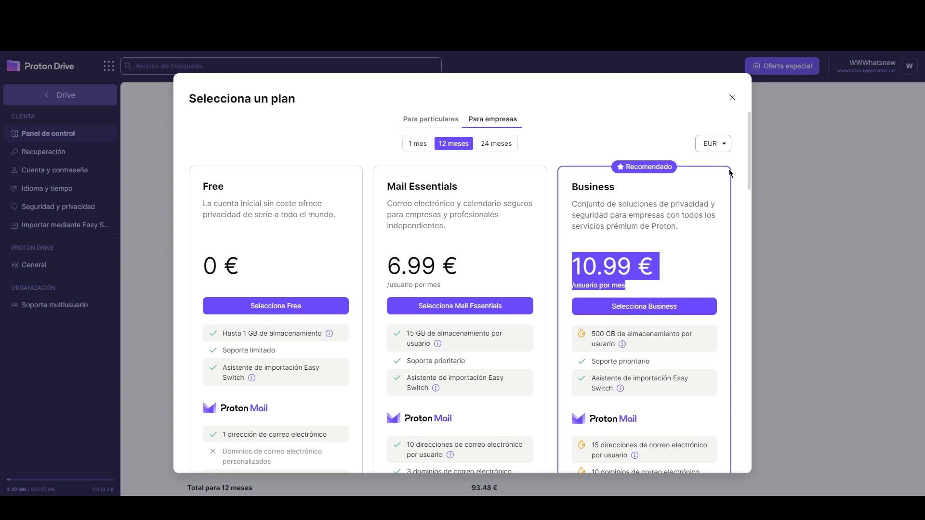
pyautogui.click(732, 98)
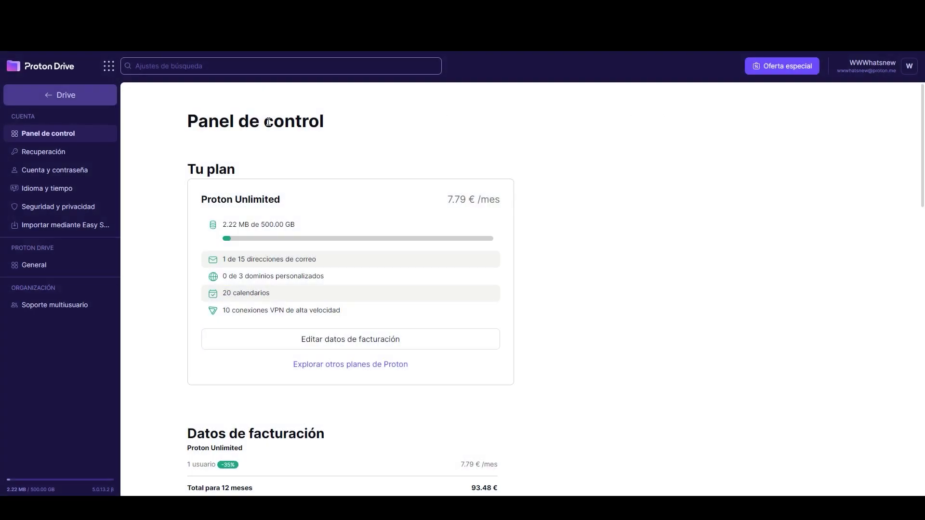
pyautogui.click(38, 95)
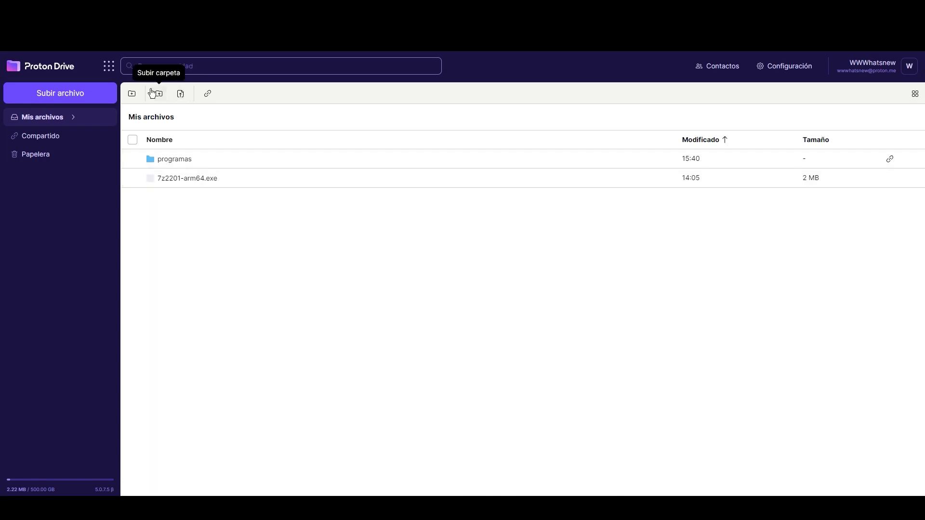
# Review the security and privacy settings and the available application themes, and go back to the Drive files
pyautogui.click(795, 68)
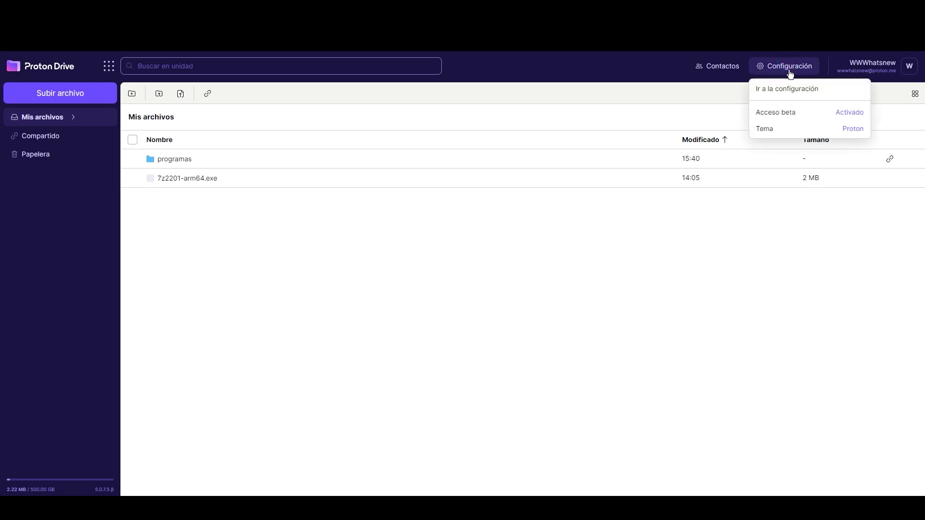
pyautogui.click(780, 90)
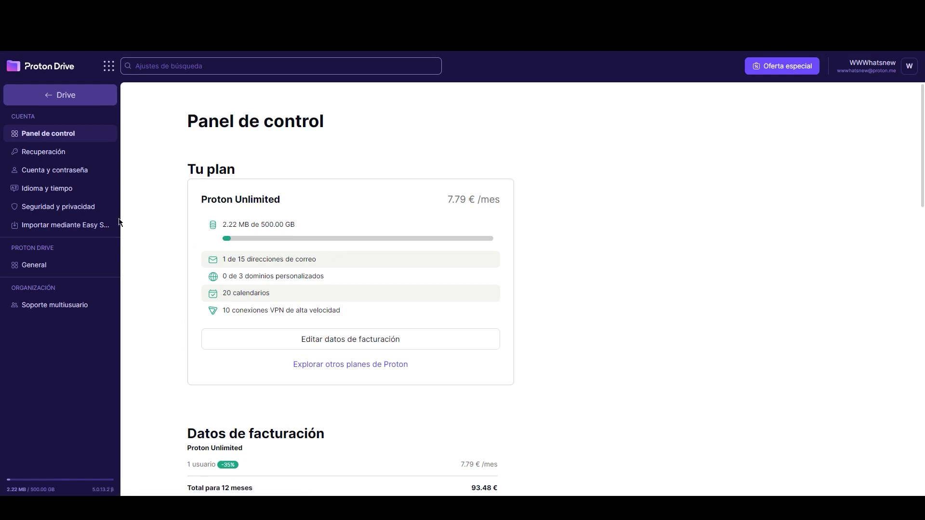
pyautogui.click(86, 211)
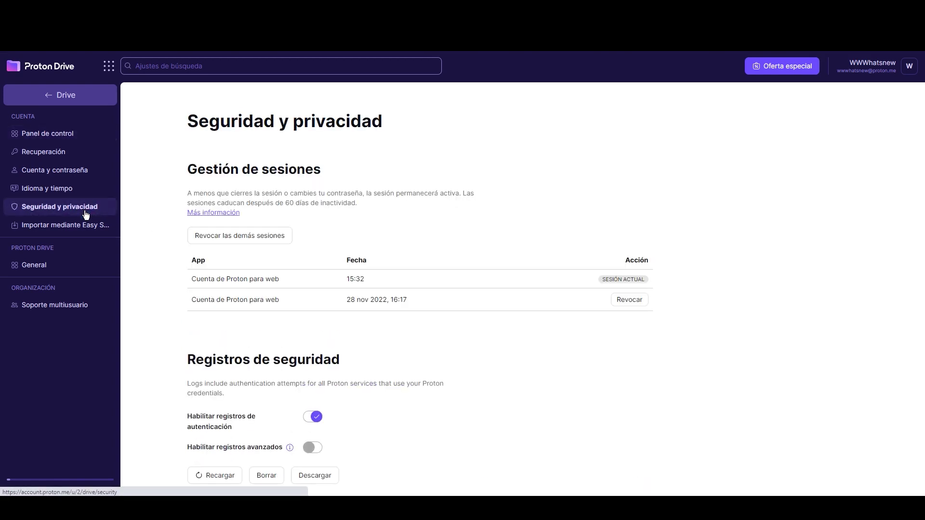
pyautogui.click(40, 266)
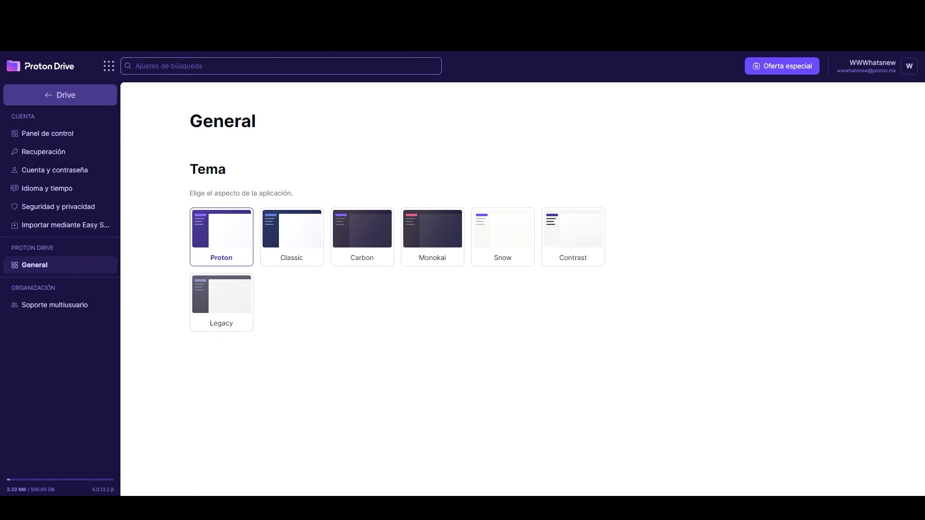
pyautogui.click(63, 100)
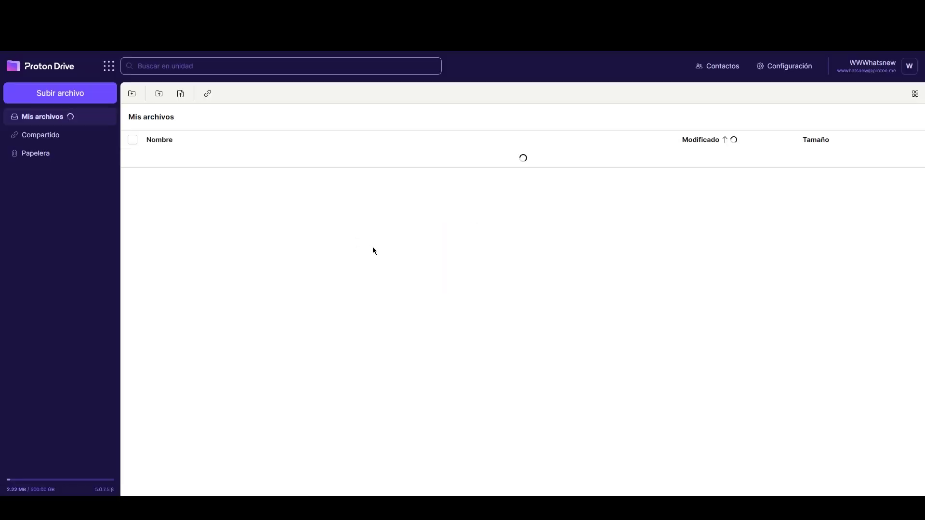